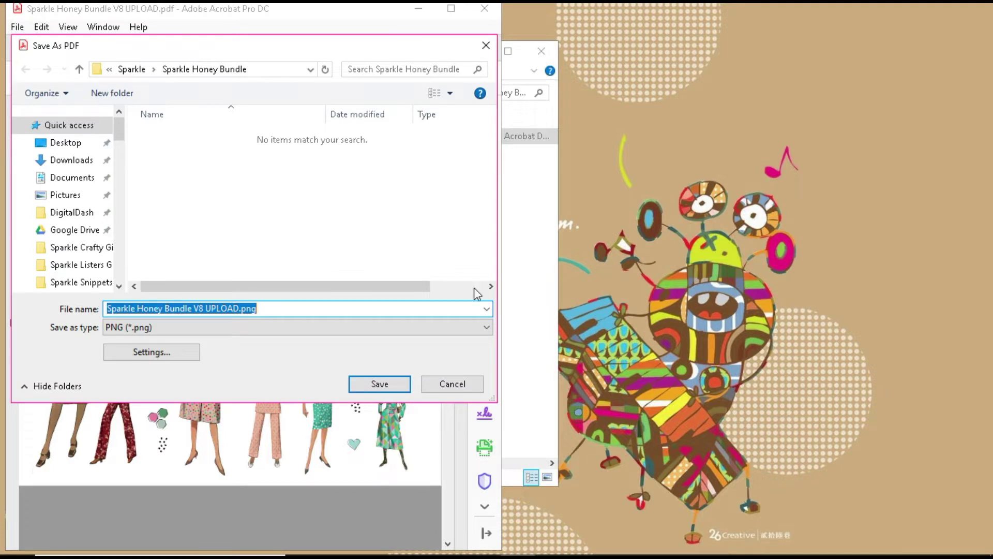
Save the Sparkle Honey Bundle V8 UPLOAD PDF as PNG images in its folder and close the document
left_click(380, 385)
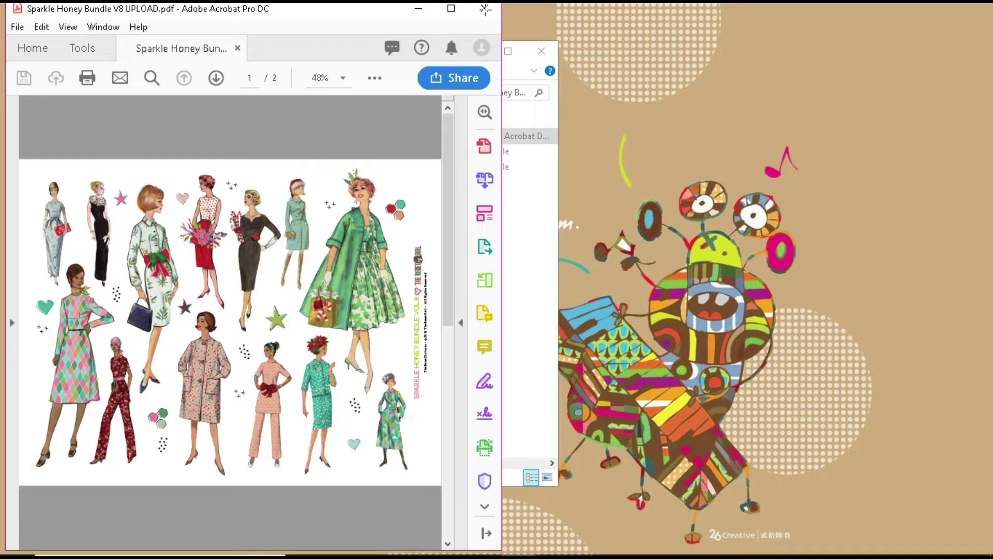
left_click(485, 9)
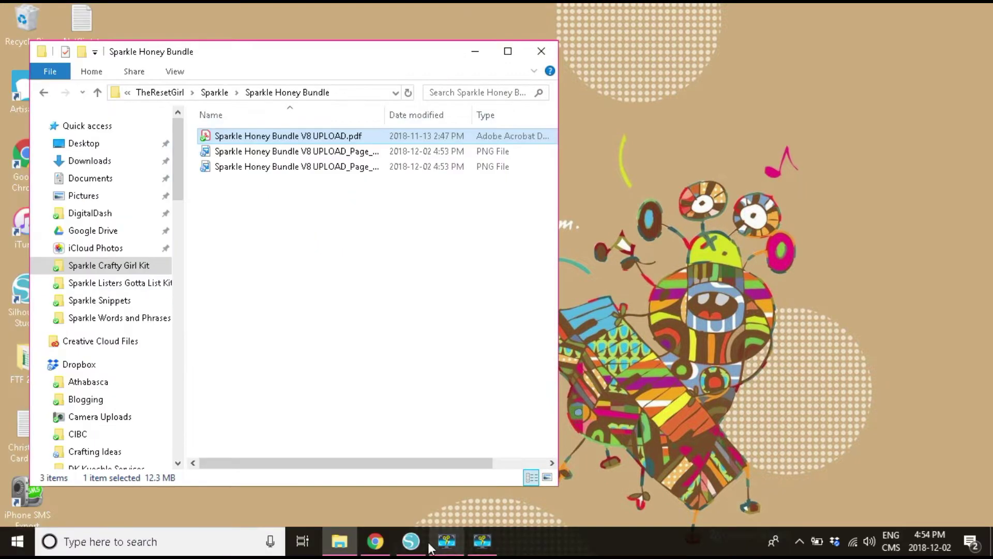
Switch to Silhouette Studio and open the first page's PNG from the Sparkle Honey Bundle folder
left_click(412, 542)
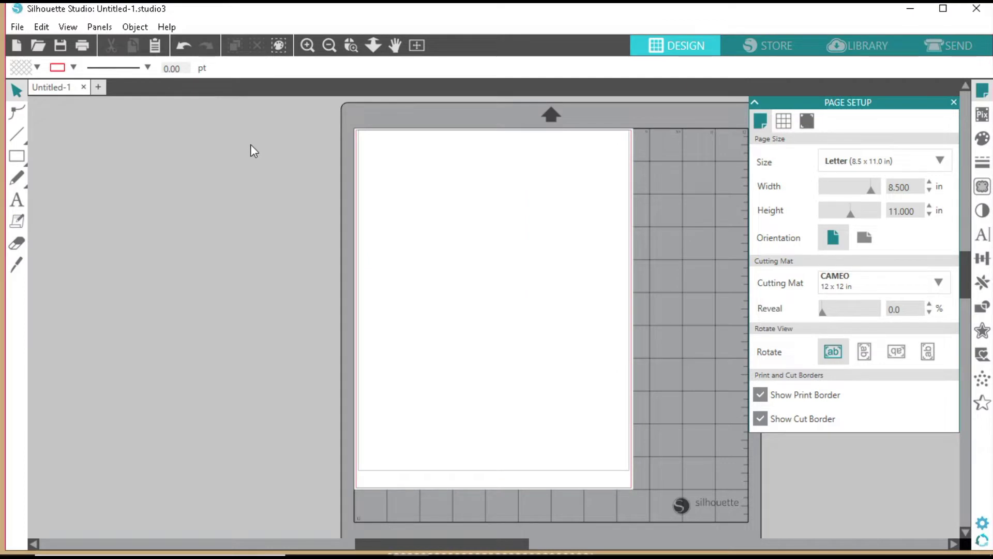
left_click(38, 46)
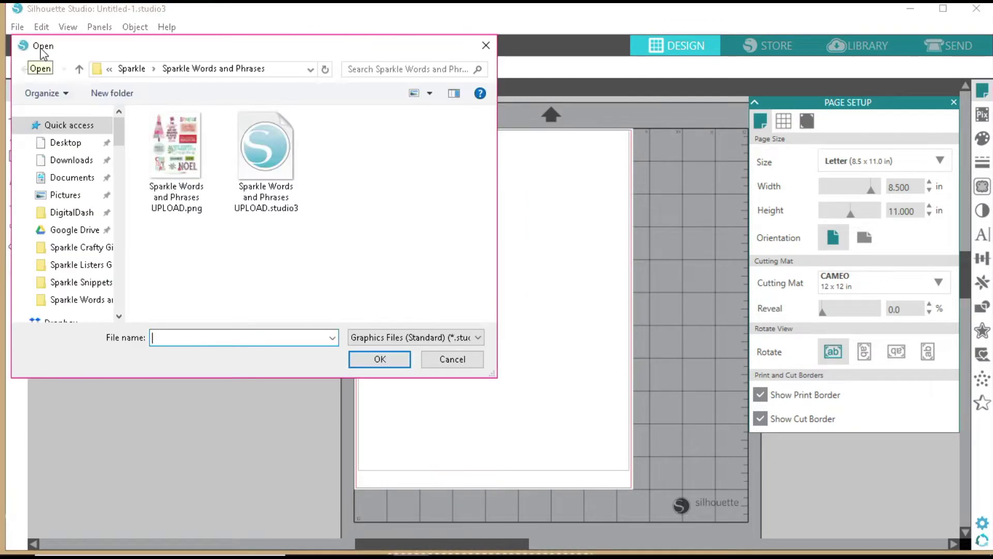
left_click(132, 69)
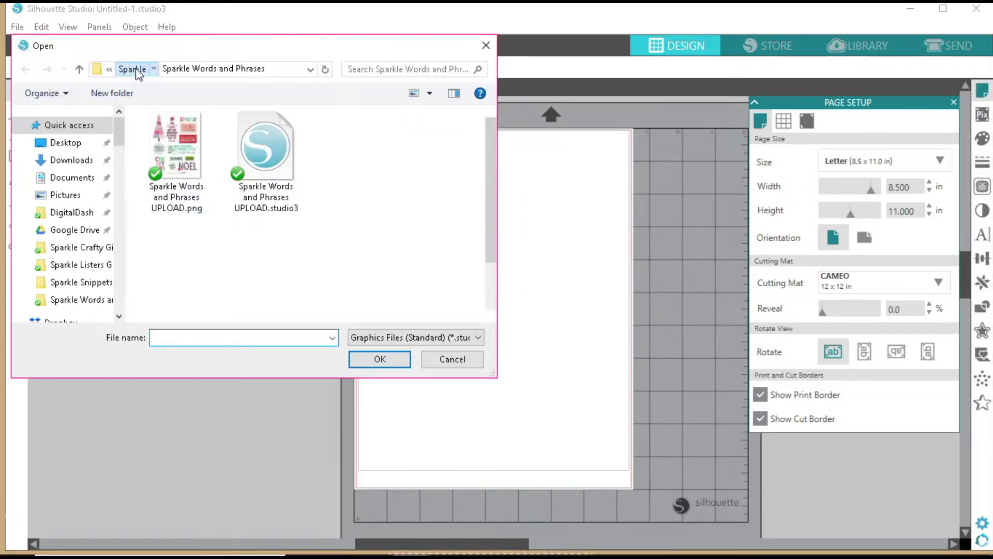
double_click(291, 186)
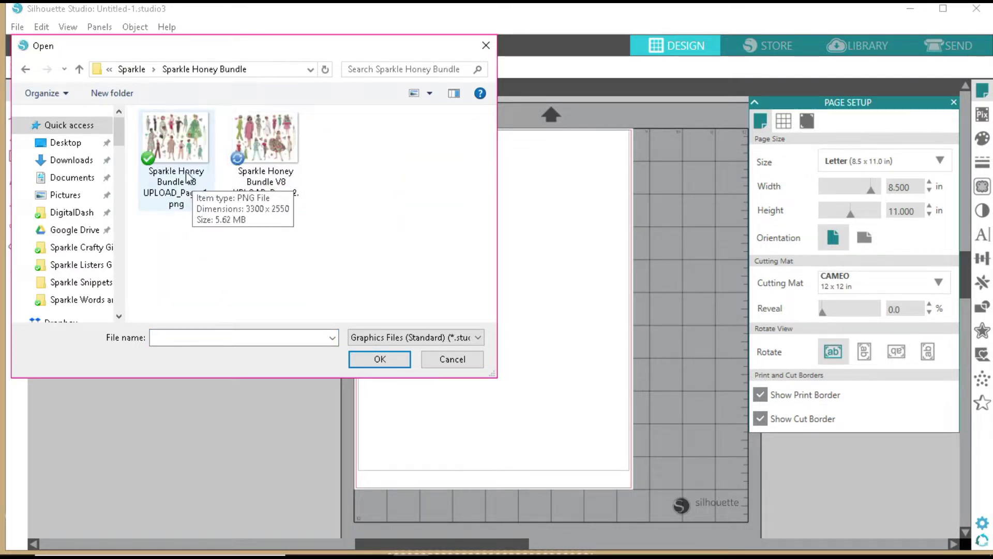
left_click(194, 182)
left_click(387, 362)
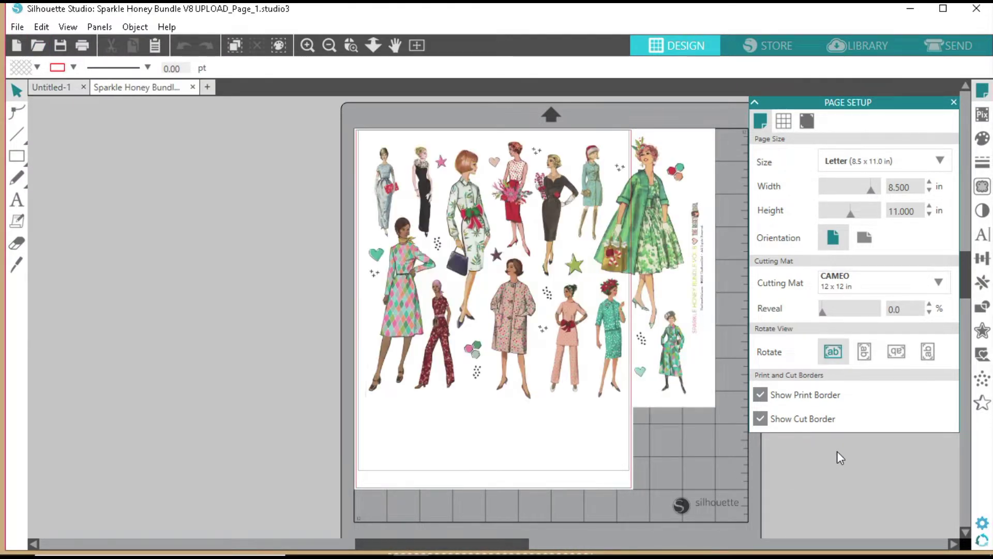
Set the page to landscape orientation and turn on Type 1 registration marks
left_click(866, 241)
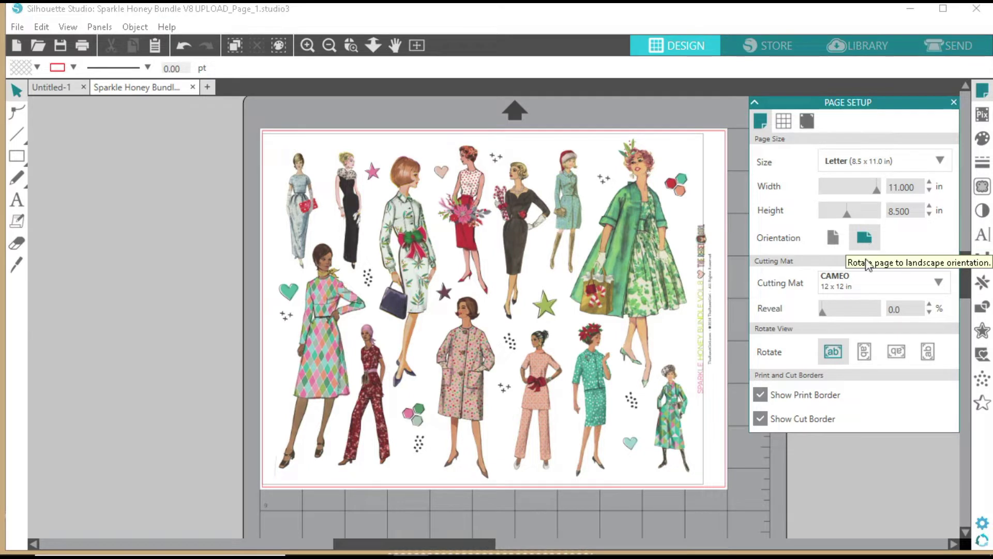
left_click(808, 121)
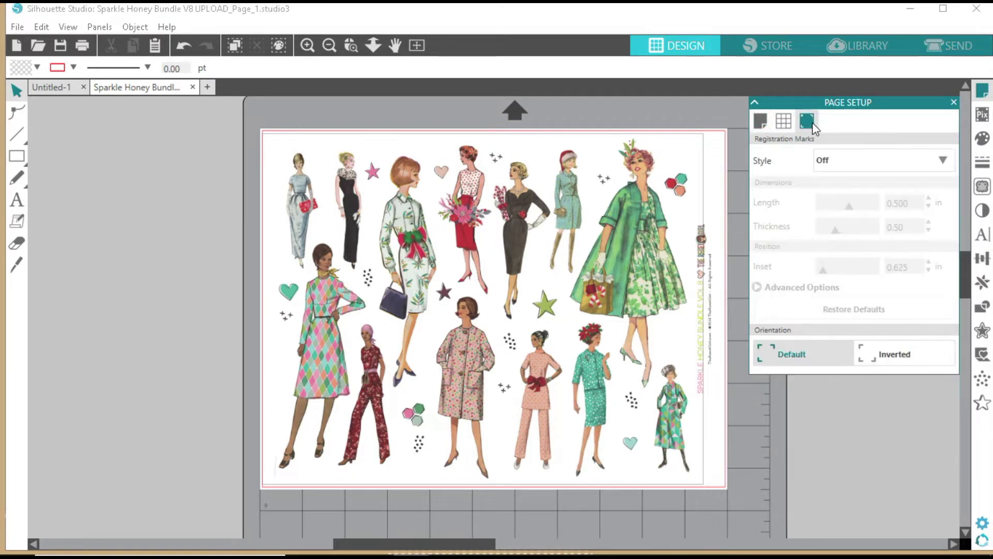
left_click(848, 170)
left_click(859, 206)
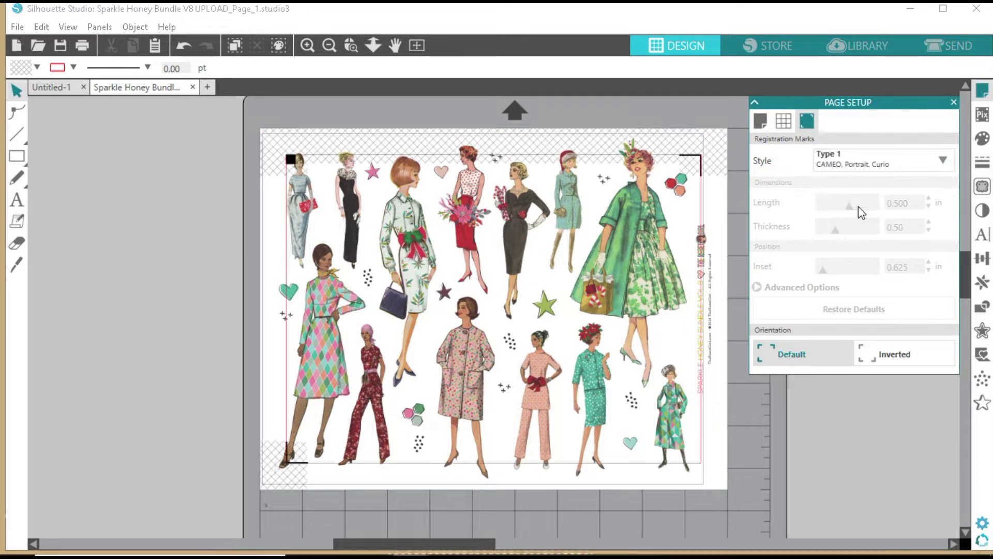
Try a larger registration mark inset and restore it to 0.625 in
left_click(929, 262)
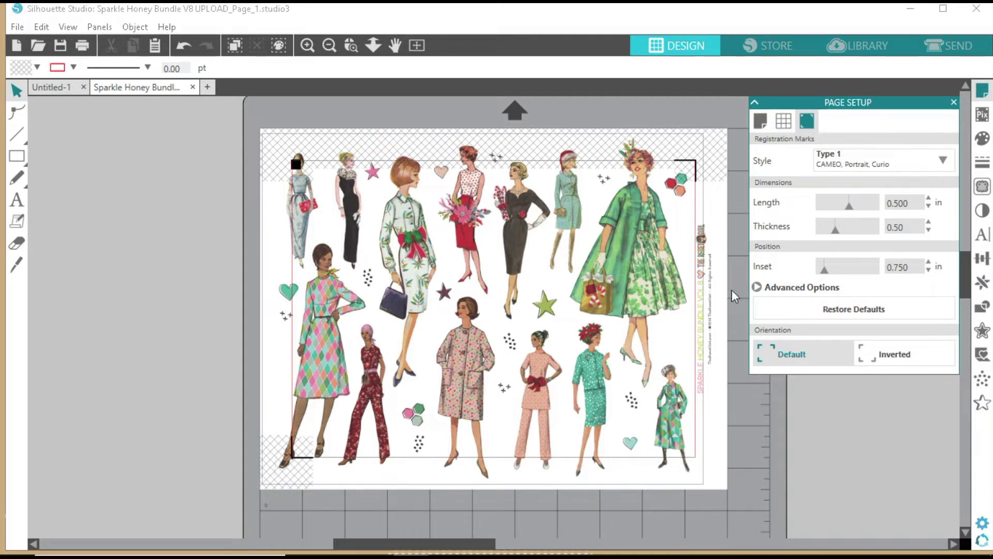
left_click(930, 263)
left_click(930, 271)
left_click(930, 271)
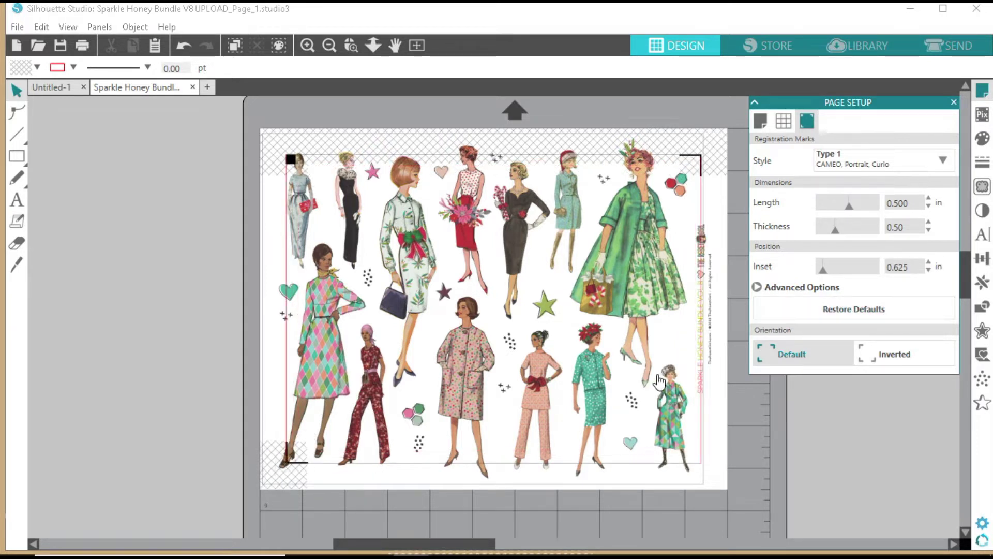
Scale the artwork image down to about 9.86 in wide and move it inside the registration marks
left_click(706, 472)
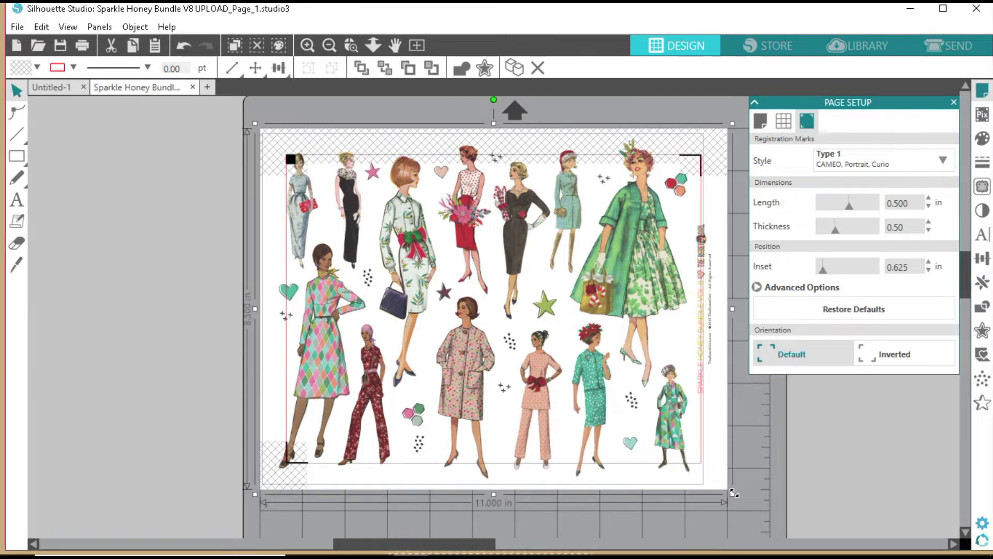
left_click_drag(733, 493, 684, 458)
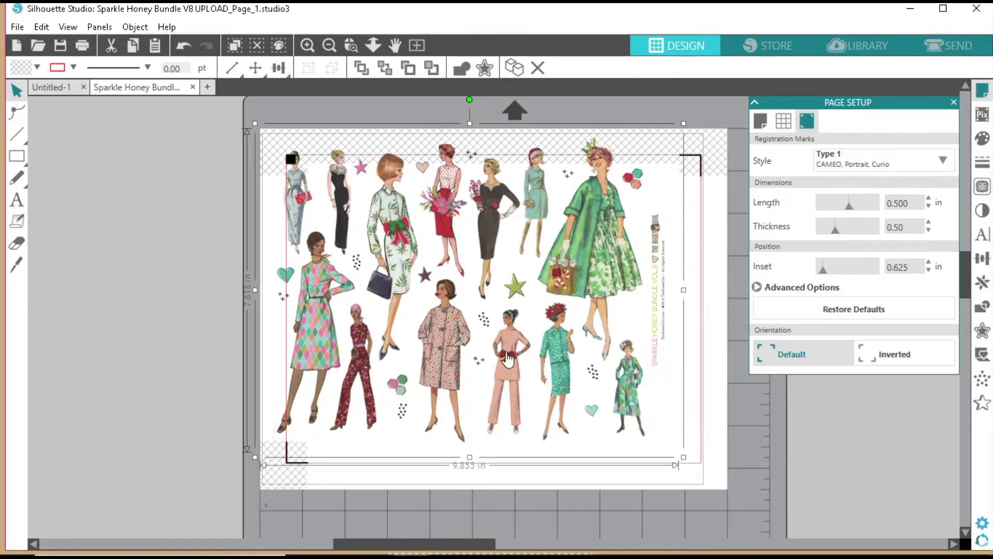
left_click_drag(448, 336, 487, 358)
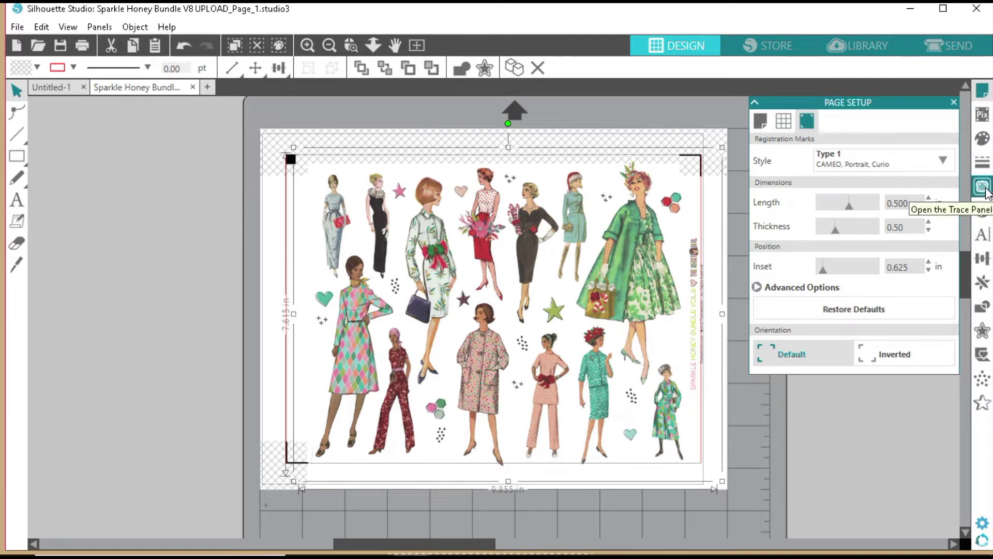
left_click(987, 193)
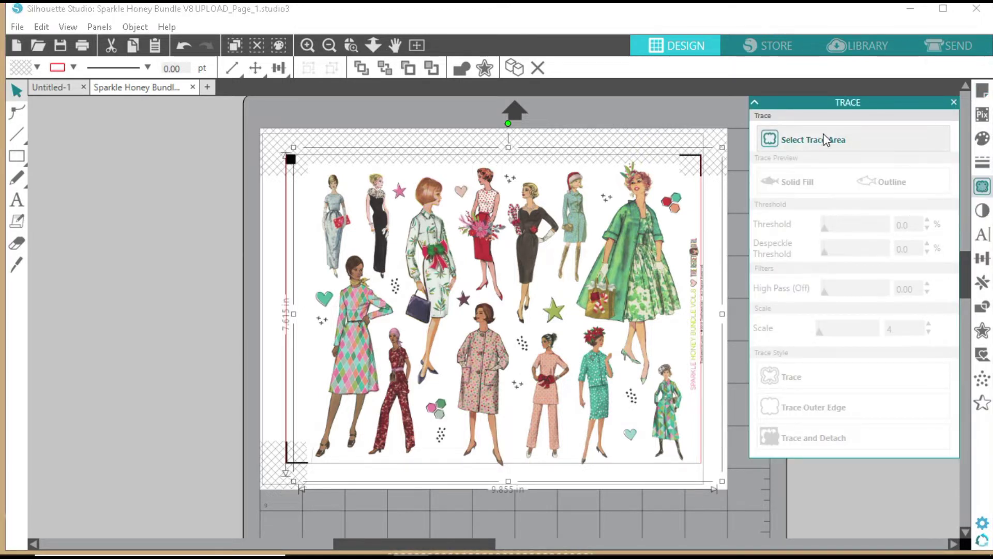
left_click(825, 139)
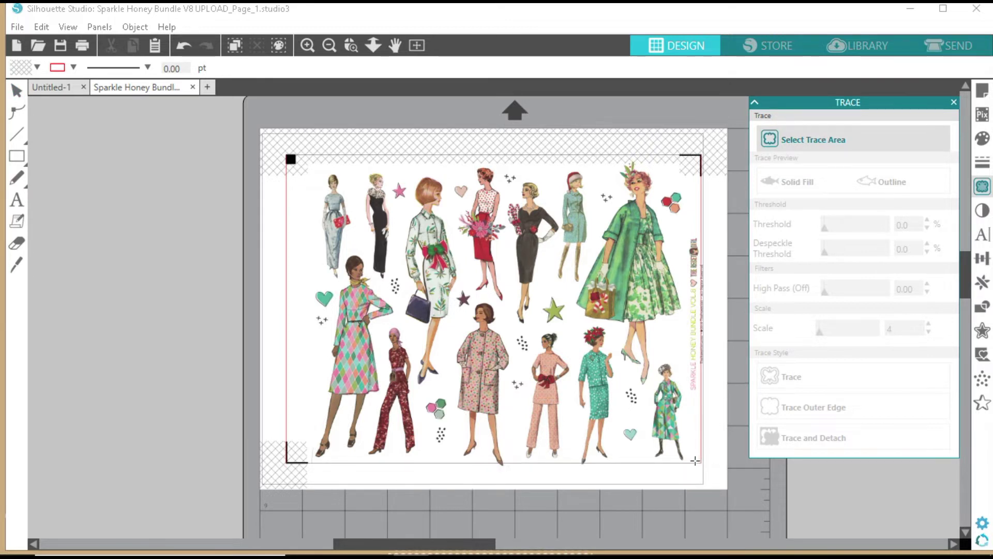
mouse_move(695, 462)
left_mouse_down()
mouse_move(603, 413)
mouse_move(342, 160)
mouse_move(291, 159)
left_mouse_up()
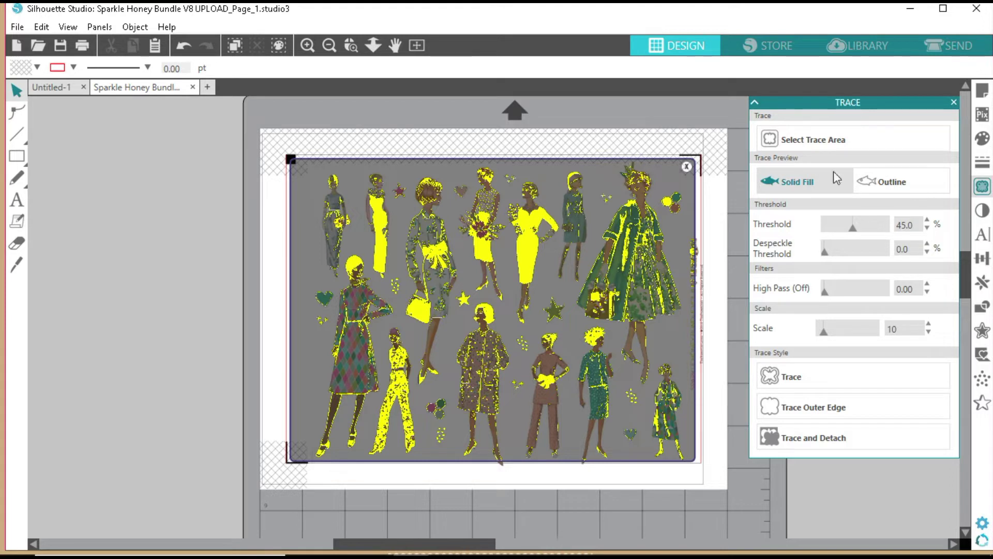
left_click(985, 95)
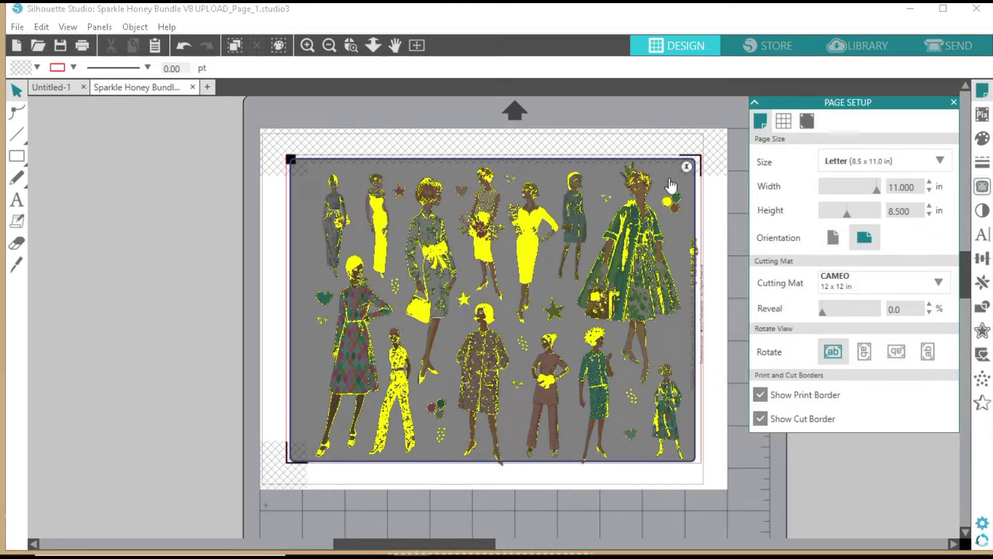
left_click(688, 176)
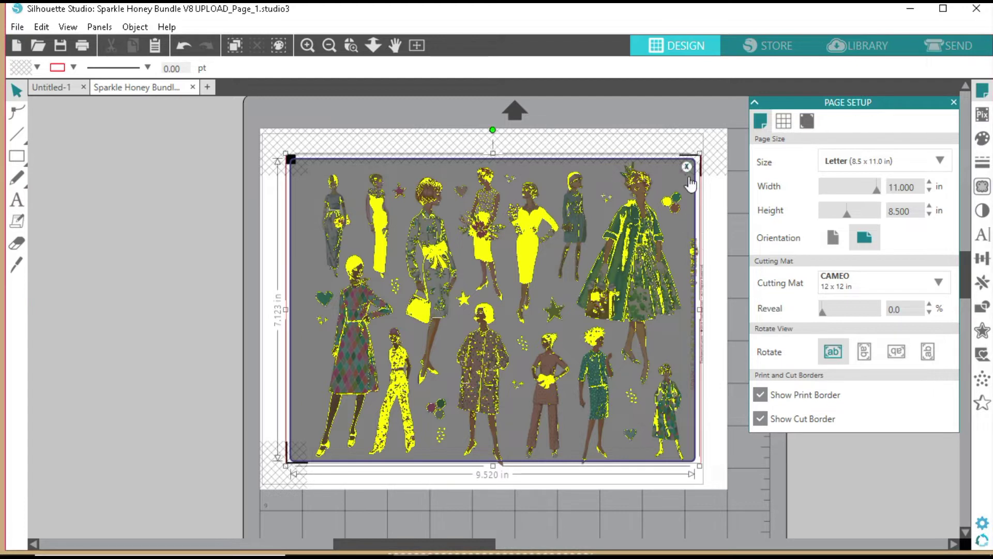
left_click(688, 179)
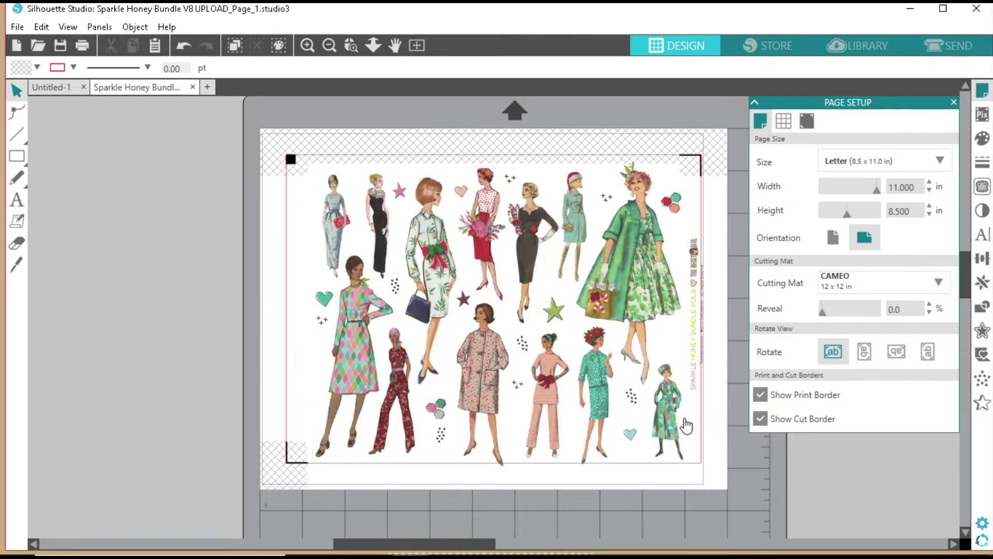
Shrink the artwork image slightly to about 9.62 in wide
left_click(690, 425)
left_click_drag(721, 481, 714, 468)
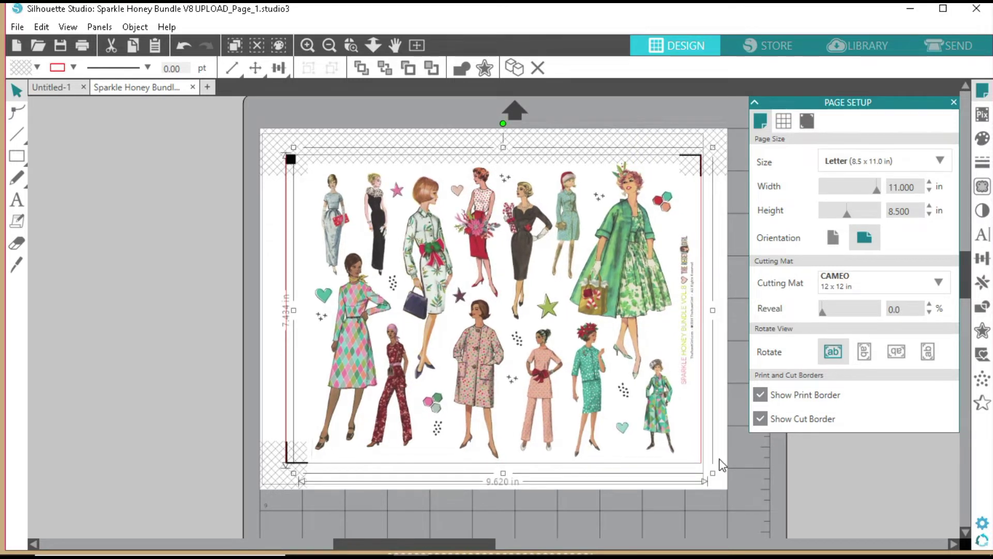
Define a trace area about 8.87 by 7.16 in around the figures, leaving out the vertical copyright text
left_click(986, 191)
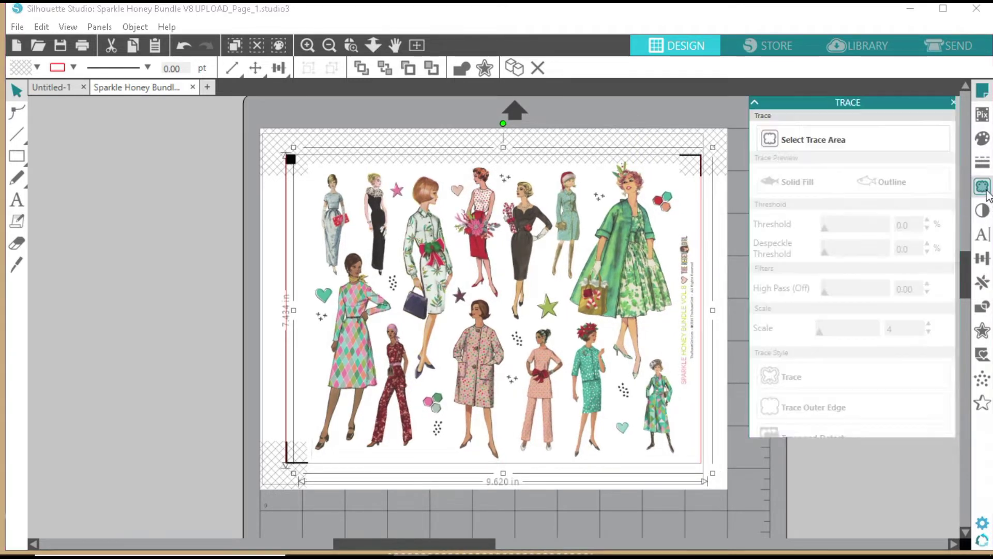
left_click(880, 140)
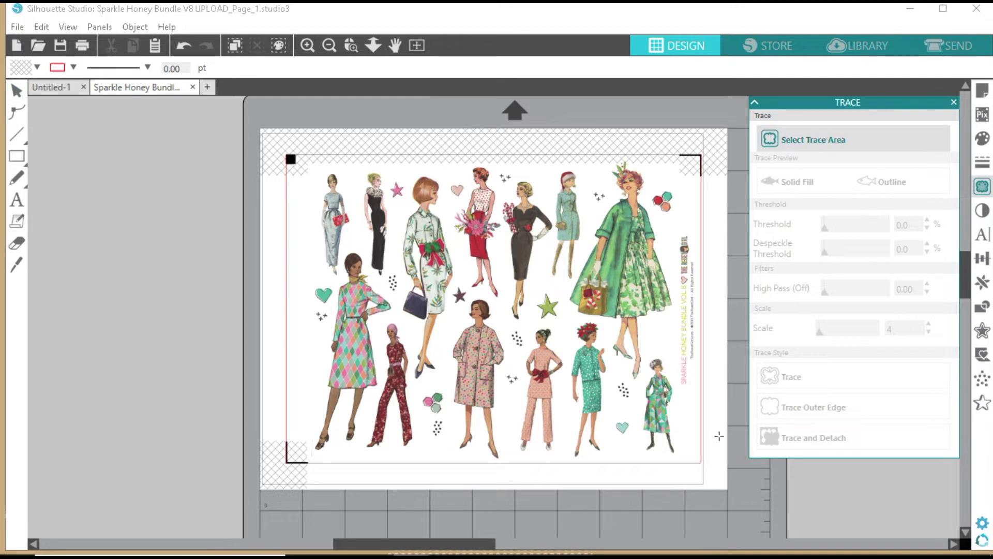
mouse_move(693, 455)
left_mouse_down()
mouse_move(491, 324)
mouse_move(301, 160)
left_mouse_up()
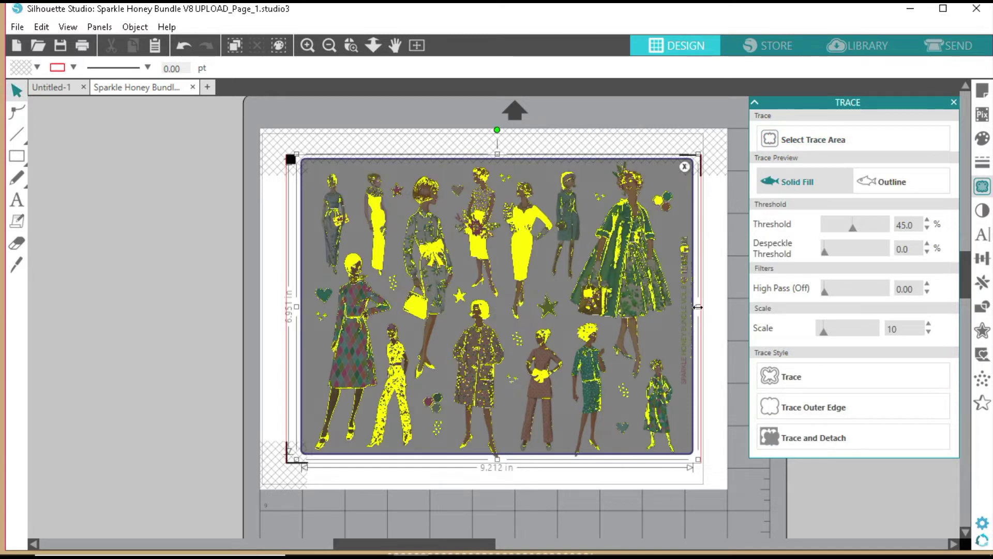
left_click_drag(698, 306, 684, 307)
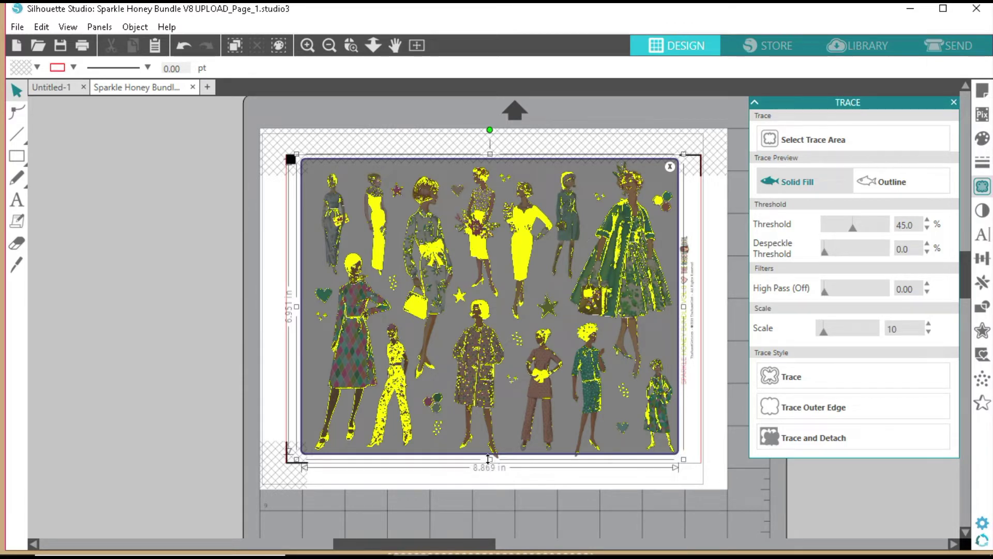
left_click_drag(489, 459, 488, 467)
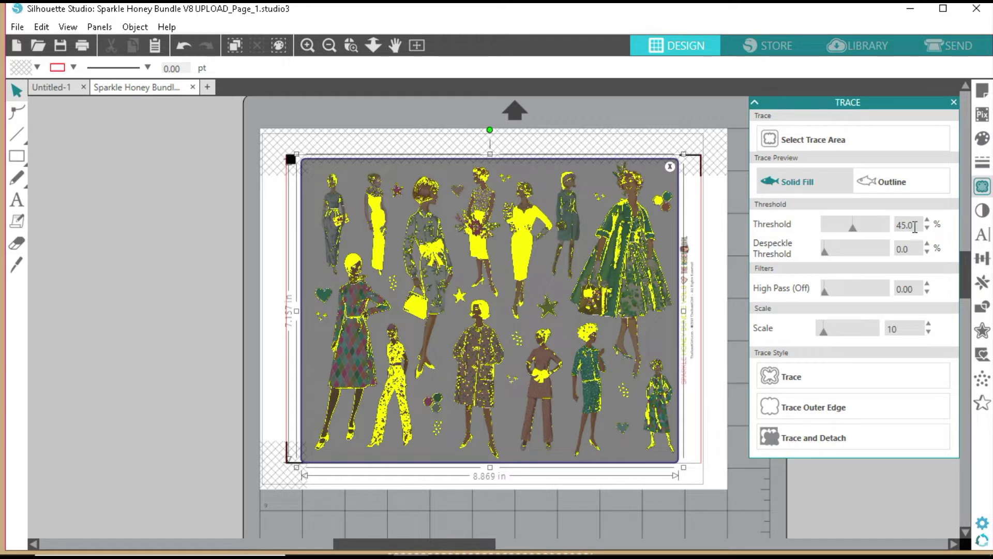
Set the trace threshold to 99% and trace the outer edge of the artwork
left_click_drag(914, 226, 882, 227)
type("99")
key("Tab")
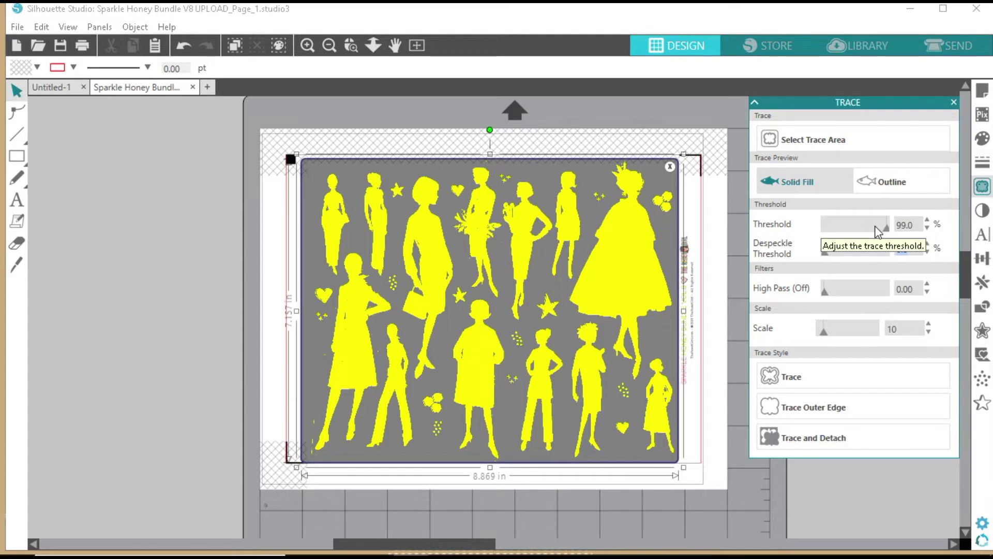
left_click(817, 407)
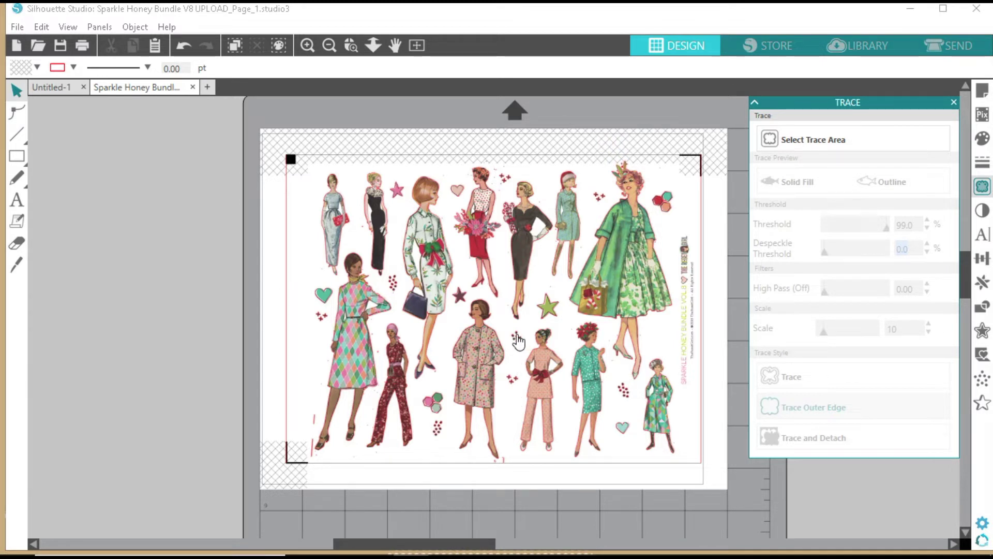
Release the compound path of the traced cut lines and clear the selection
left_click(518, 342)
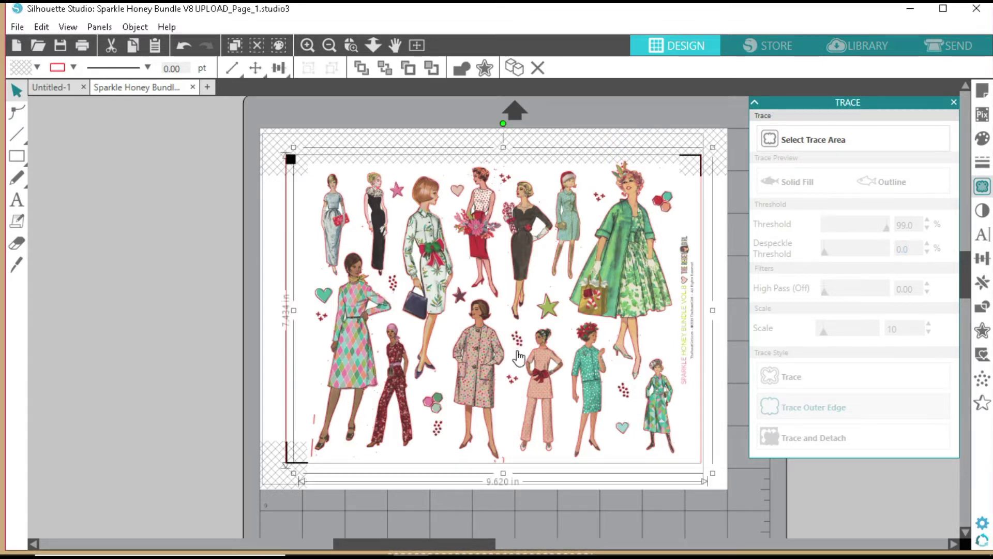
right_click(518, 353)
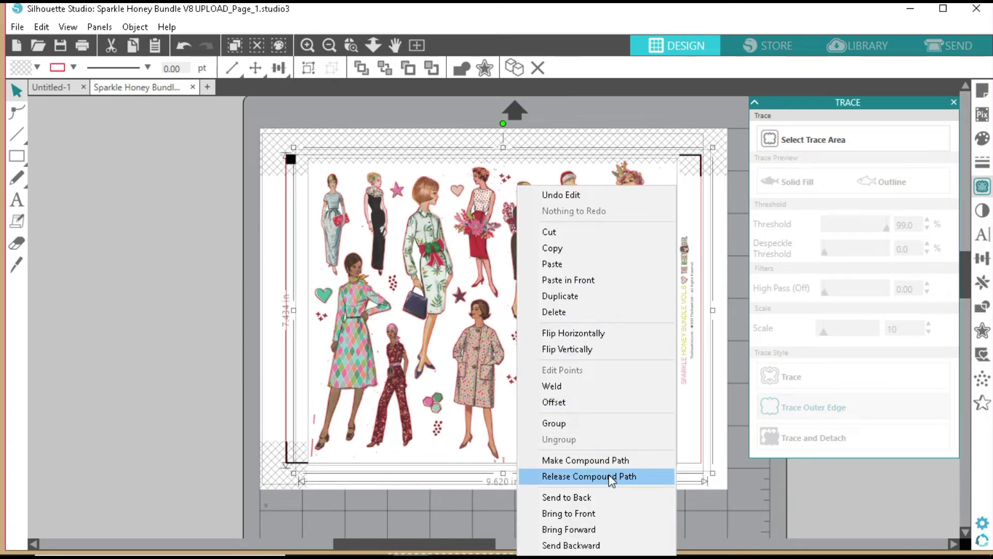
left_click(612, 477)
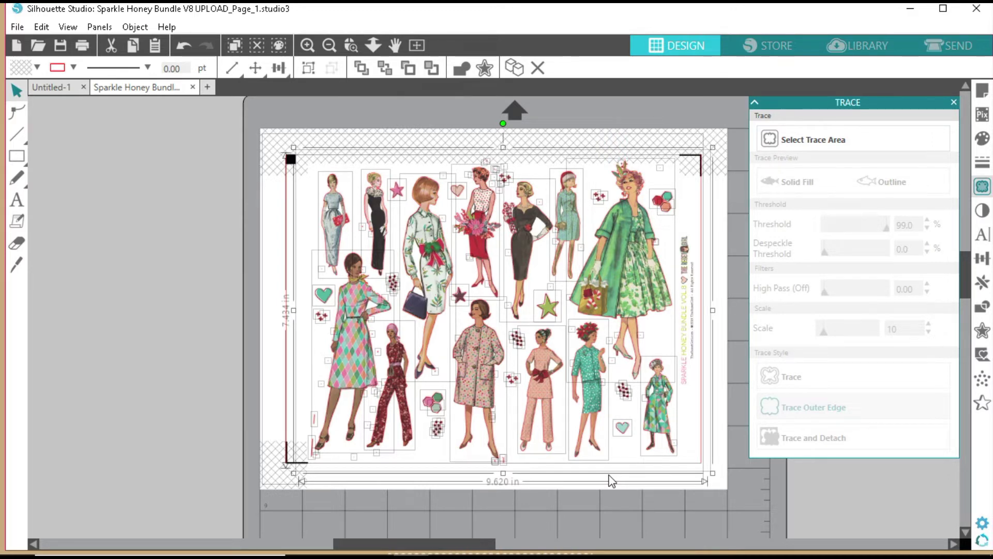
left_click(609, 479)
Delete the traced cut lines of the three plus signs beside the red-haired woman's head
left_click(307, 45)
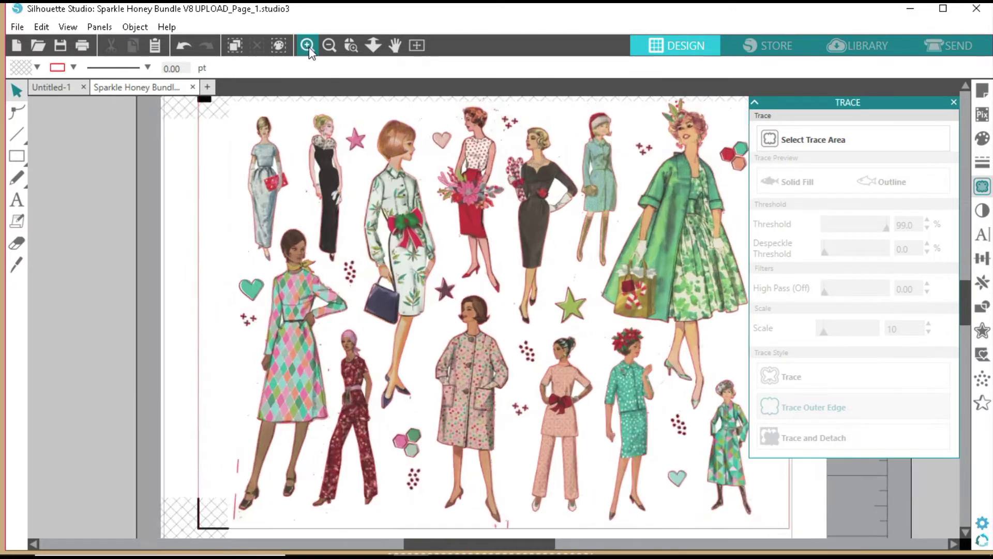
left_click(308, 45)
scroll(960, 312, "up", 3)
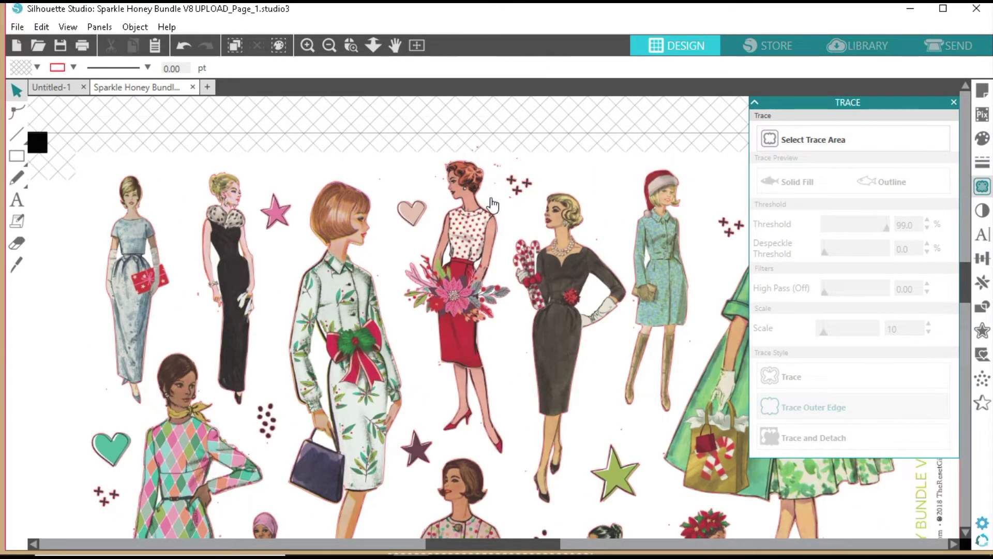
left_click(511, 204)
left_click(511, 205)
left_click(516, 192)
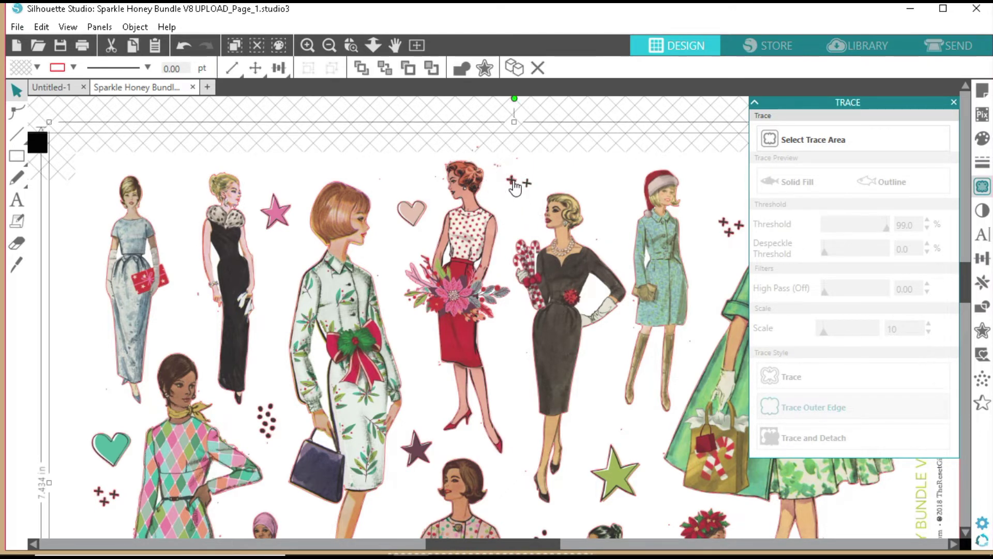
Draw an ellipse as a single cut line around the plus-sign trio beside the red-haired woman
left_click(17, 155)
left_click(73, 156)
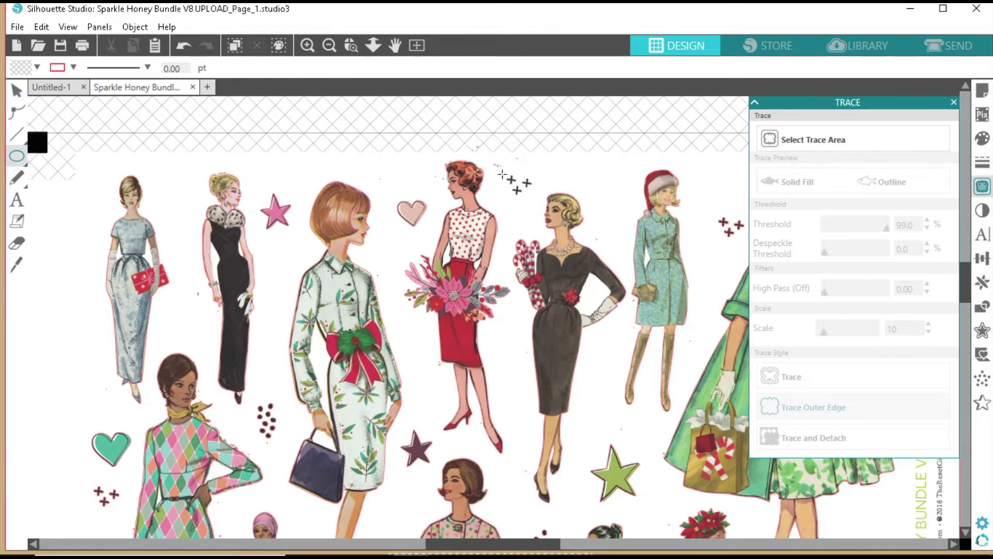
left_click_drag(512, 185, 535, 196)
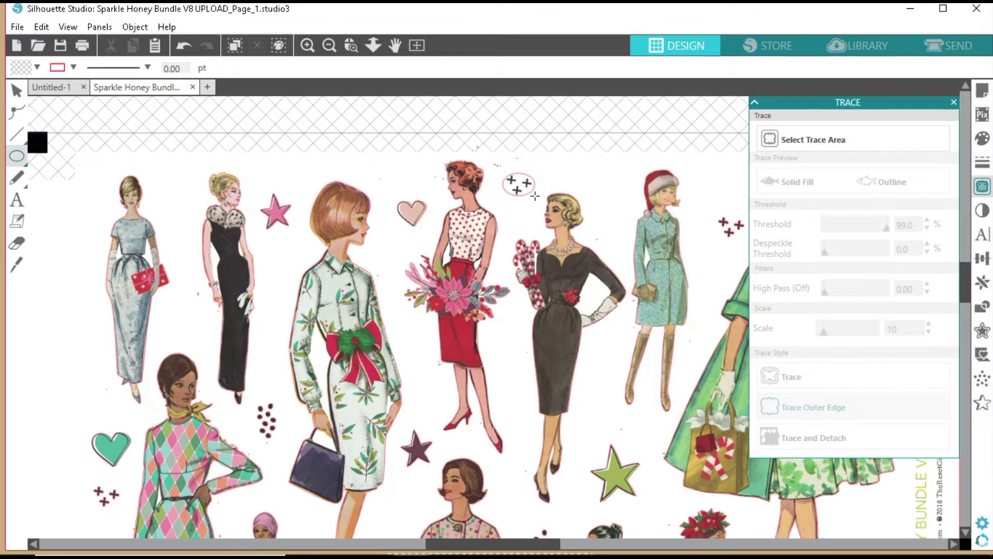
key("v")
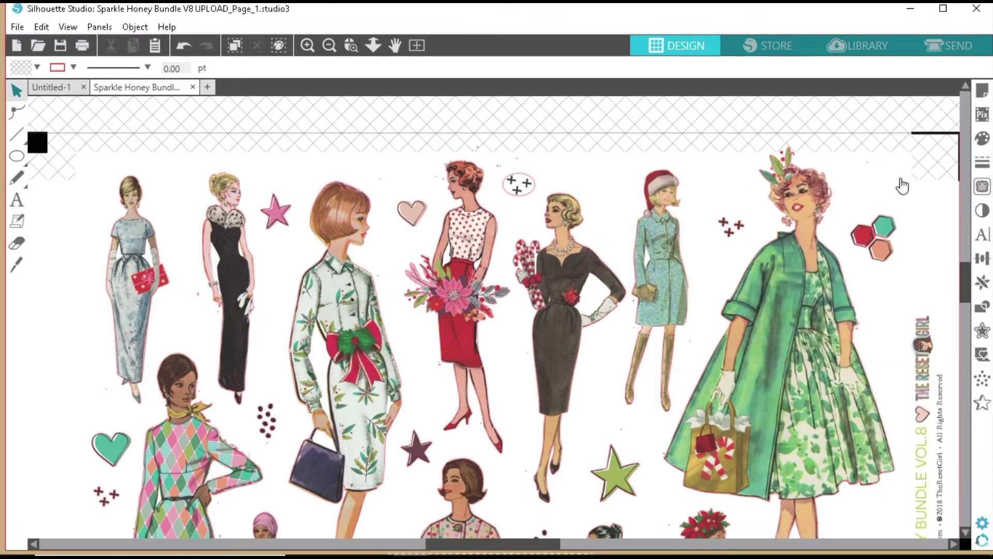
Replace the cut lines of the hexagon trio beside the green-coat woman with one rectangle about 0.495 in wide
left_click(869, 168)
key("r")
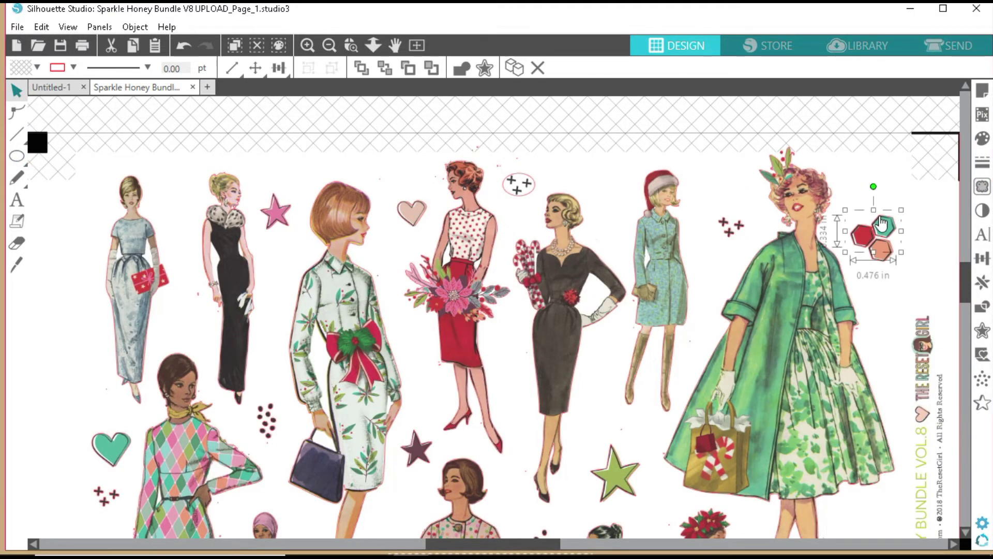
left_click_drag(851, 214, 899, 263)
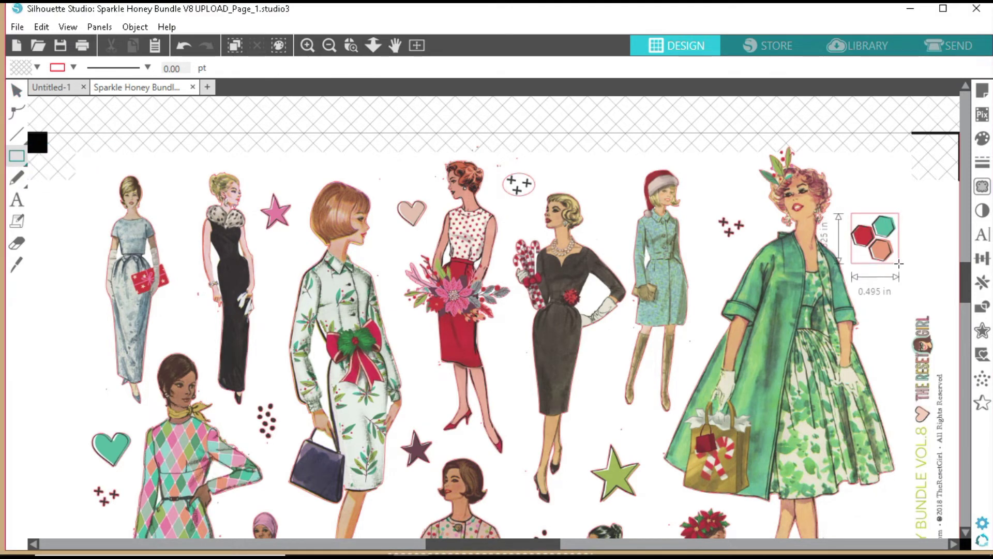
key("v")
Replace the cut lines of the plus-sign trio between the Santa-hat and green-coat women with one ellipse
left_click(739, 234)
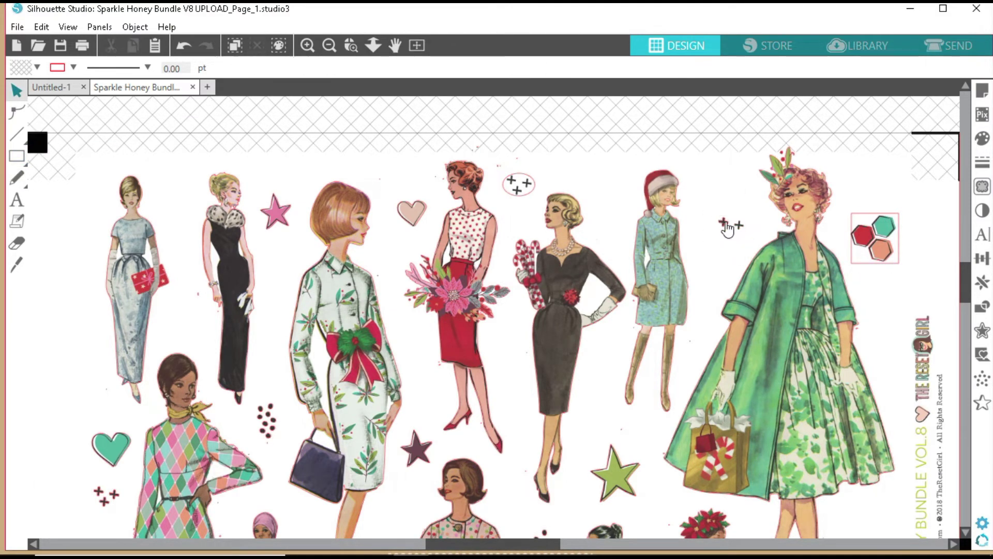
key("e")
left_click_drag(717, 214, 747, 236)
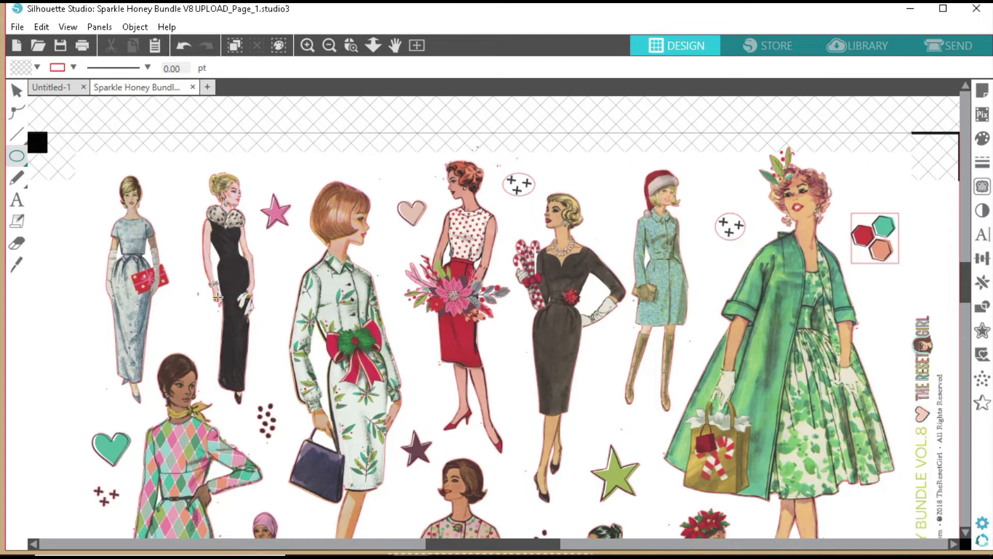
key("v")
left_click(228, 301)
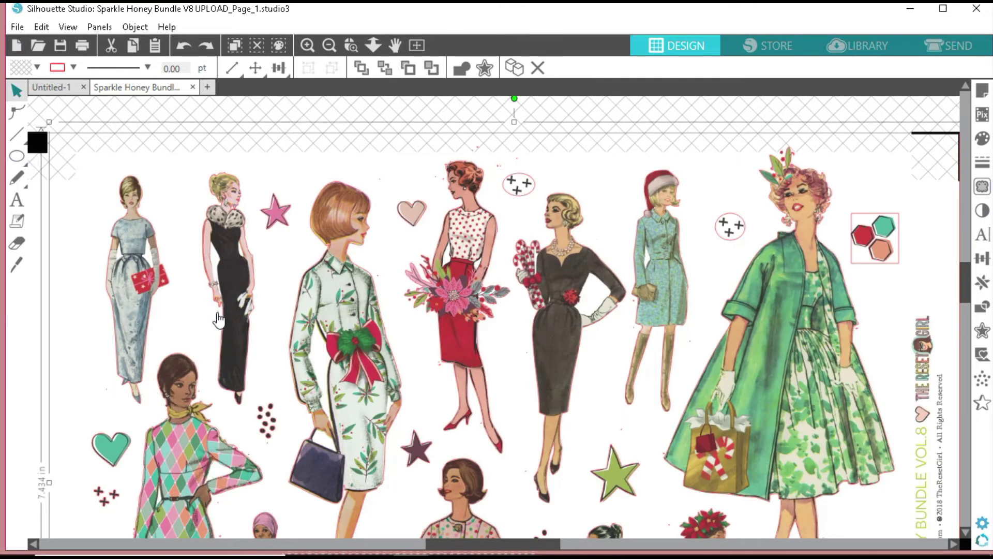
key("Delete")
key("ctrl+z")
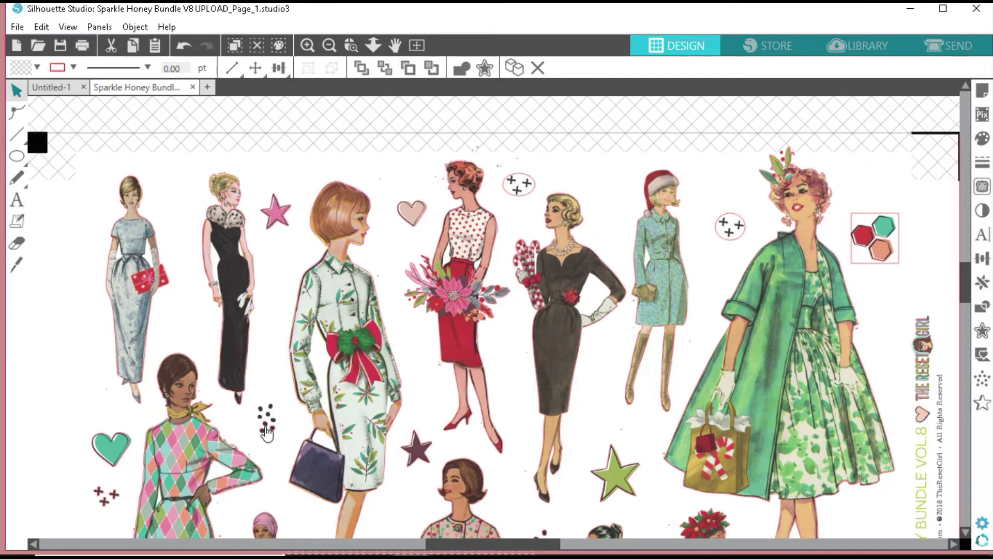
Draw one ellipse cut line around the dot cluster beside the navy handbag and another around the plus signs below the teal heart
key("Escape")
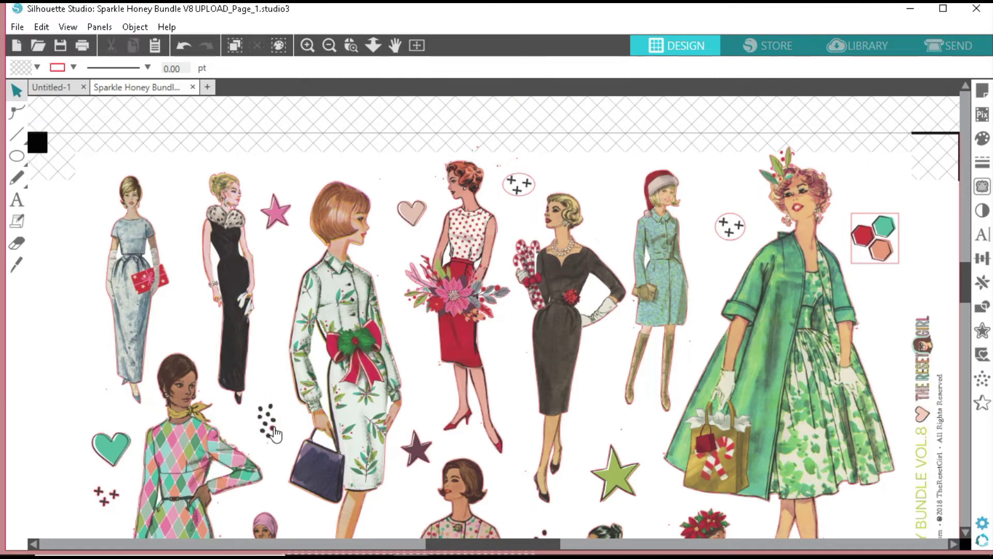
left_click(17, 156)
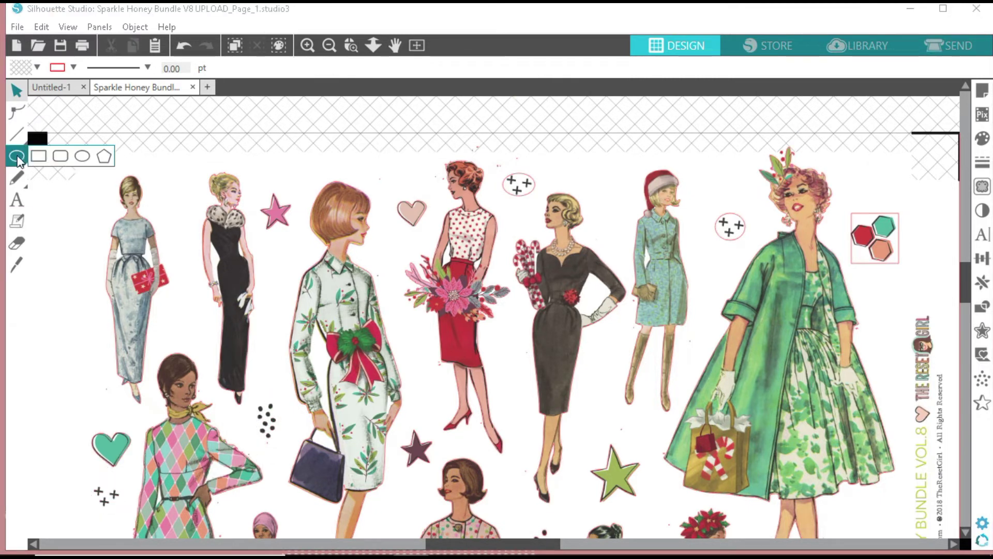
left_click(82, 157)
left_click_drag(256, 403, 280, 441)
left_click_drag(89, 483, 122, 512)
Delete the stray cut lines beside the diamond-dress woman's feet and the specks next to her dress
scroll(123, 511, "down", 8)
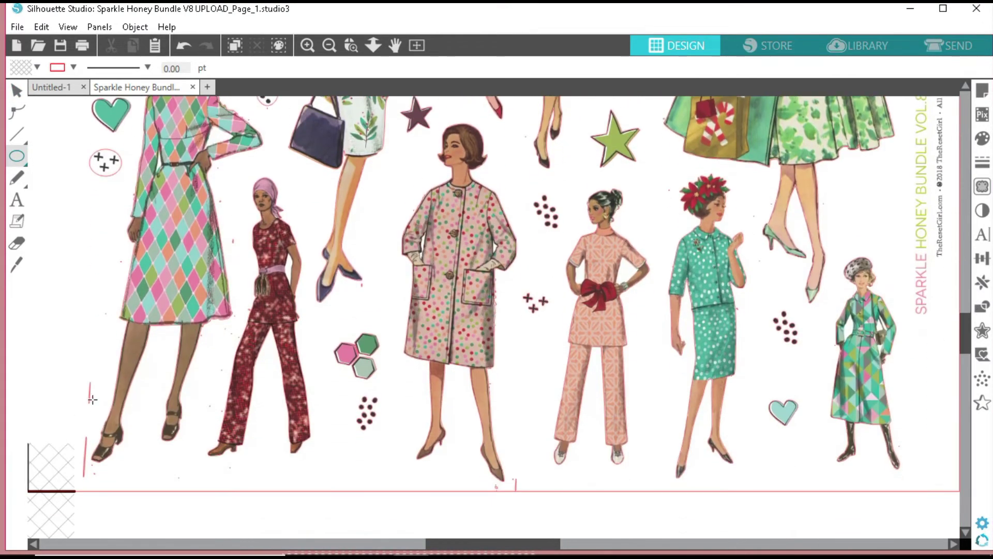
left_click(16, 90)
left_click(92, 408)
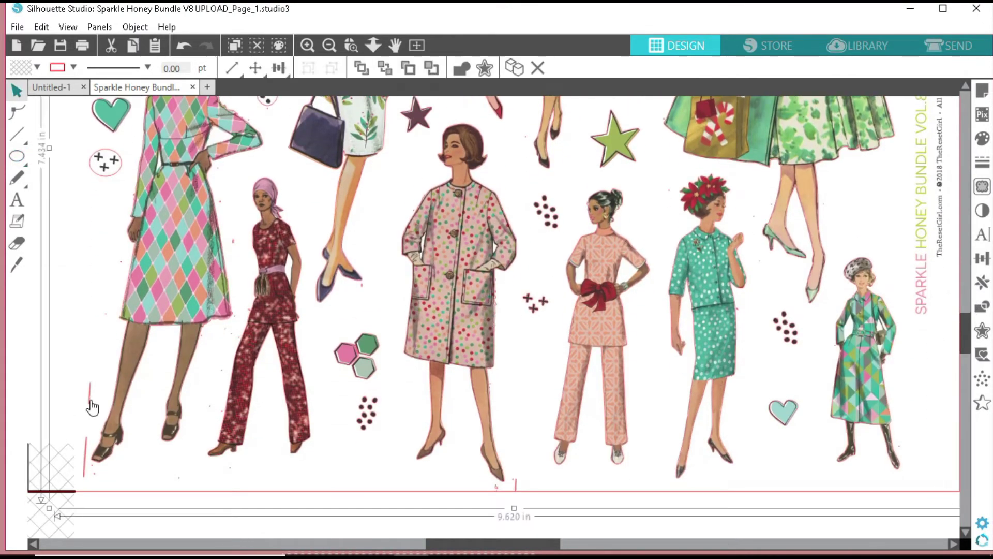
left_click(91, 473)
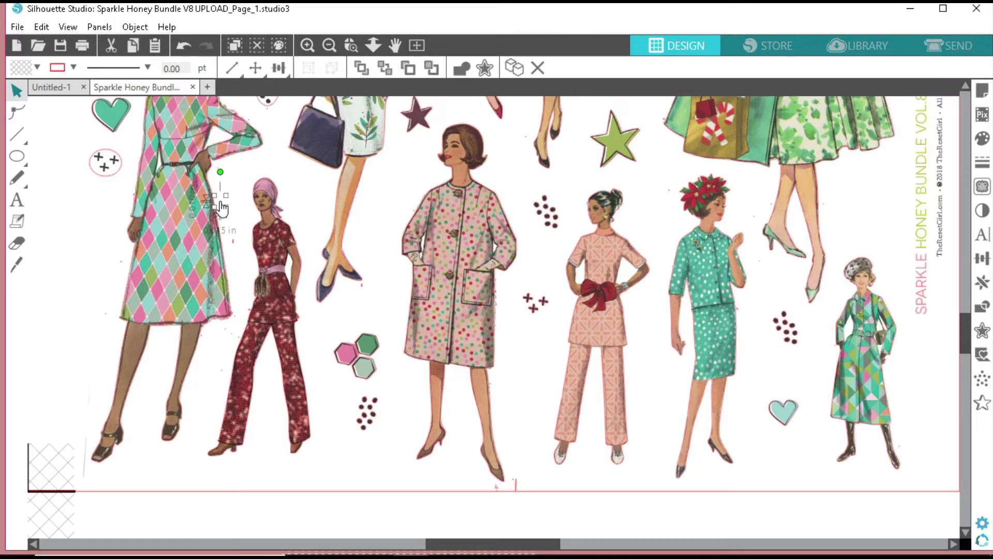
left_click(221, 176)
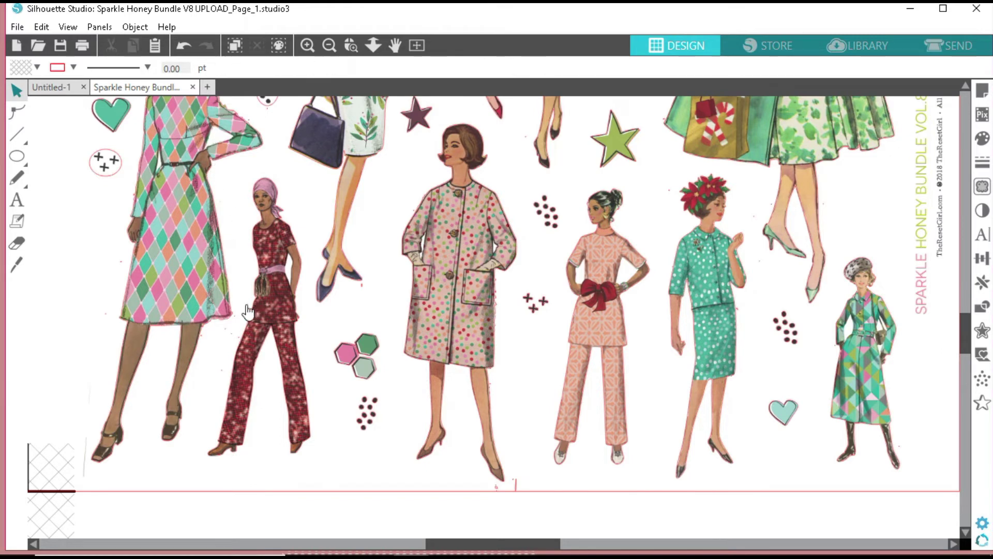
Replace the cut lines of the pink and green hexagon trio with one rounded rectangle around all three
scroll(228, 294, "up", 4)
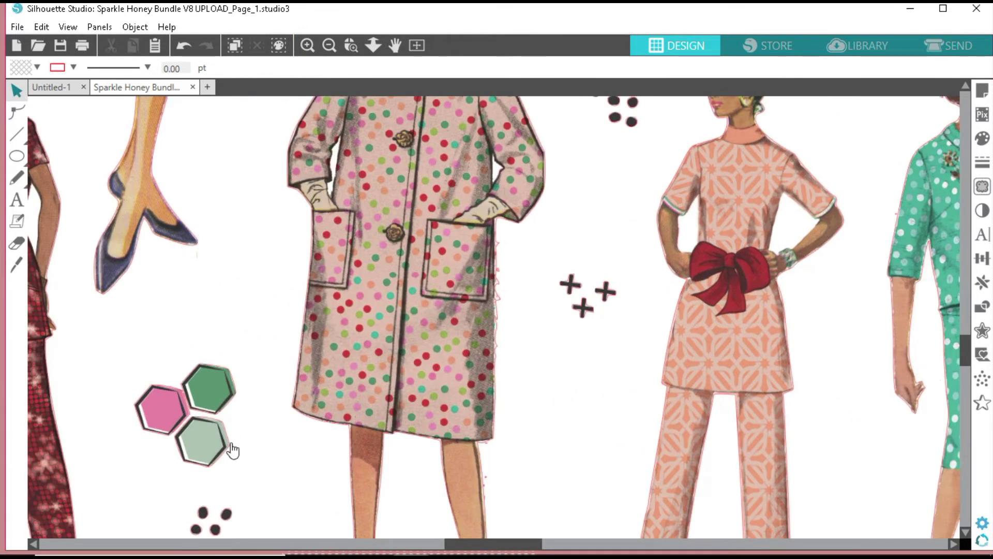
left_click(16, 155)
left_click(39, 166)
left_click_drag(120, 360, 247, 467)
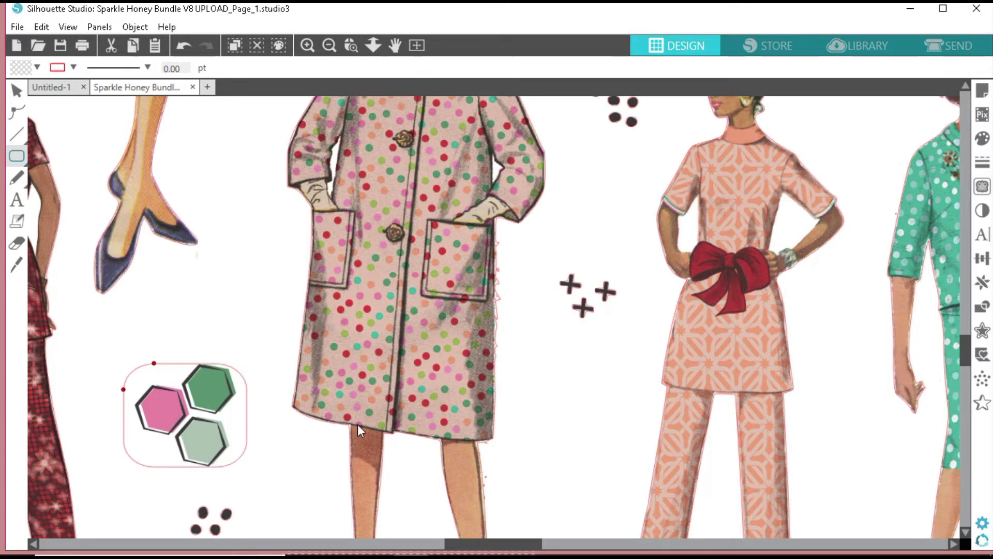
key("v")
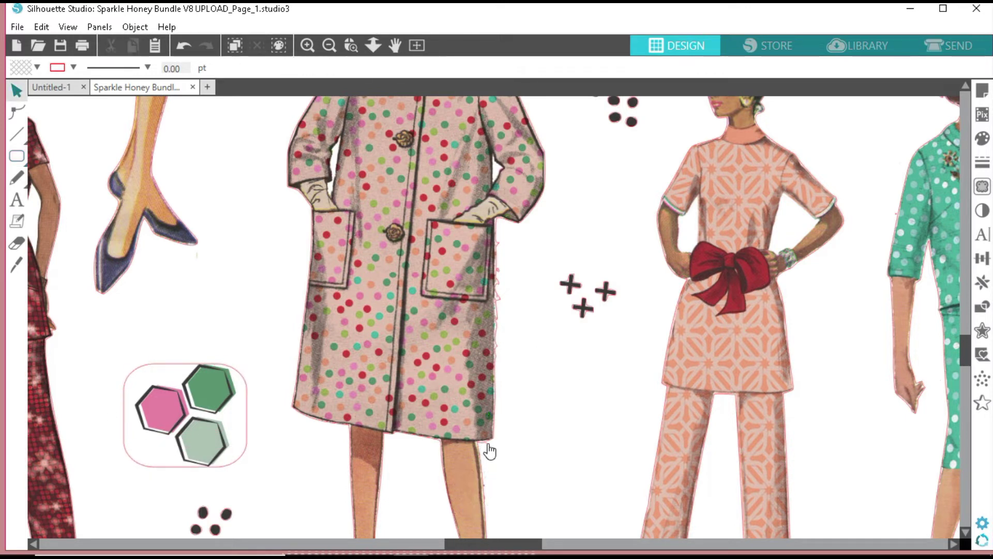
Delete the stray traced specks between the diamond-dress woman and the red pantsuit woman
scroll(510, 544, "left", 5)
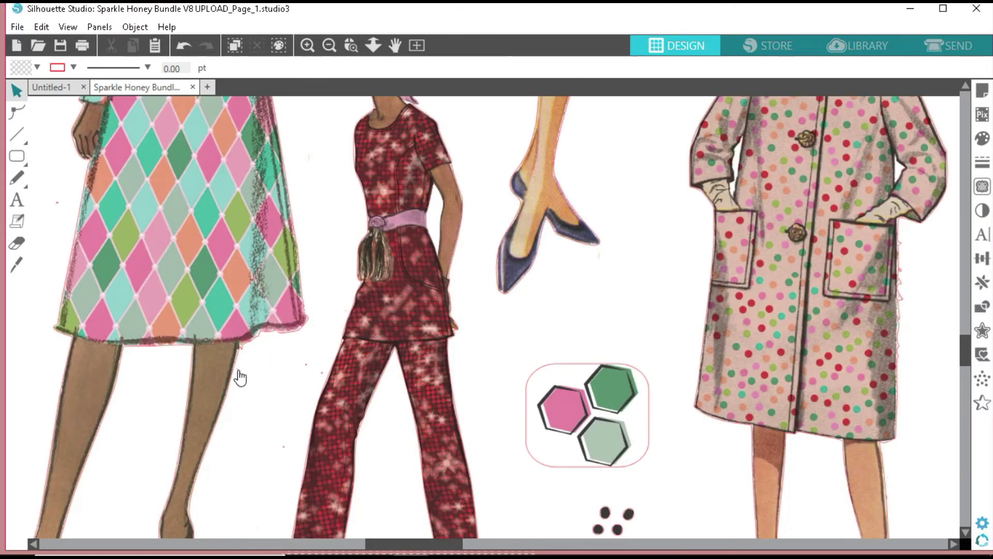
left_click(300, 367)
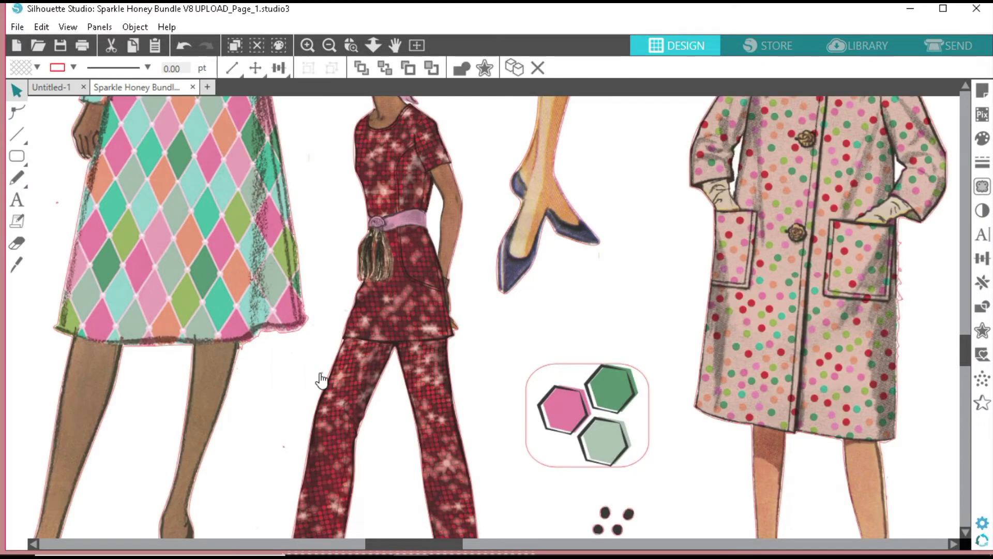
left_click(284, 462)
Delete the stray traced specks around the peach pantsuit woman and the teal polka-dot suit woman
left_click_drag(411, 544, 570, 542)
left_click(489, 270)
left_click(533, 428)
left_click_drag(776, 201, 763, 109)
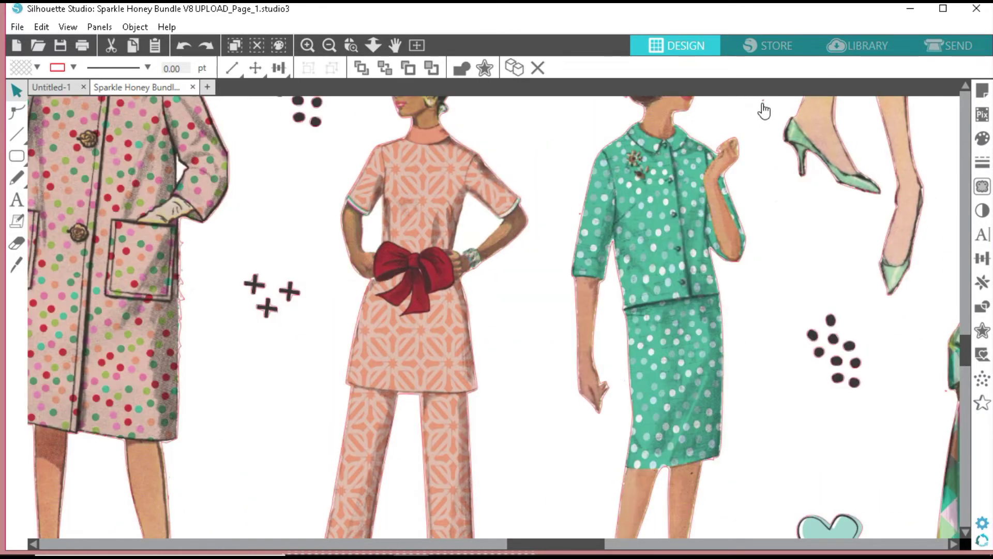
key("Delete")
Delete the stray traced marks below the polka-dot coat woman's shoes, keeping the artwork image
left_click_drag(572, 543, 523, 542)
scroll(965, 368, "down", 5)
left_click(820, 417)
left_click(391, 503)
key("Delete")
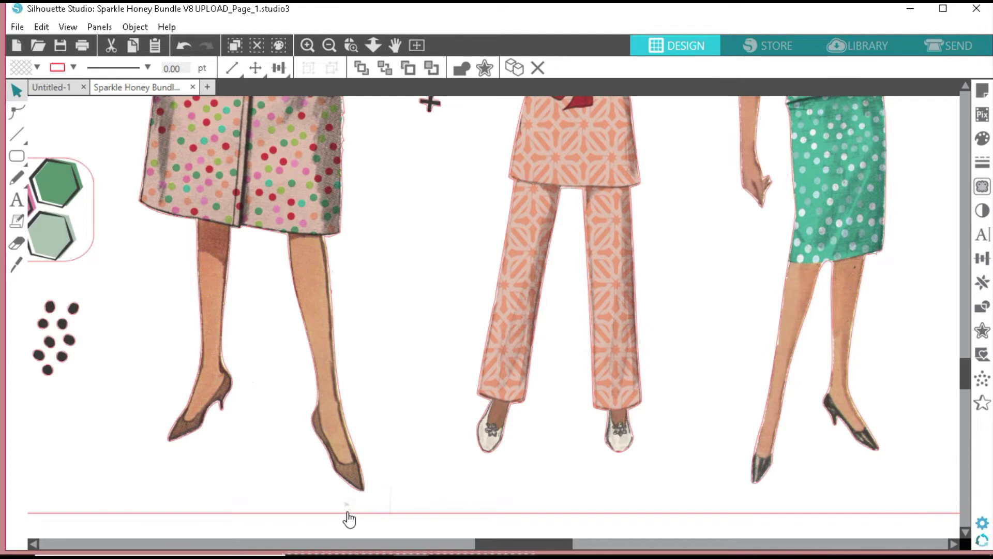
key("ctrl+z")
Replace the cut lines of the dot cluster below the pink and green hexagons with one rounded rectangle
left_click(69, 354)
key("Delete")
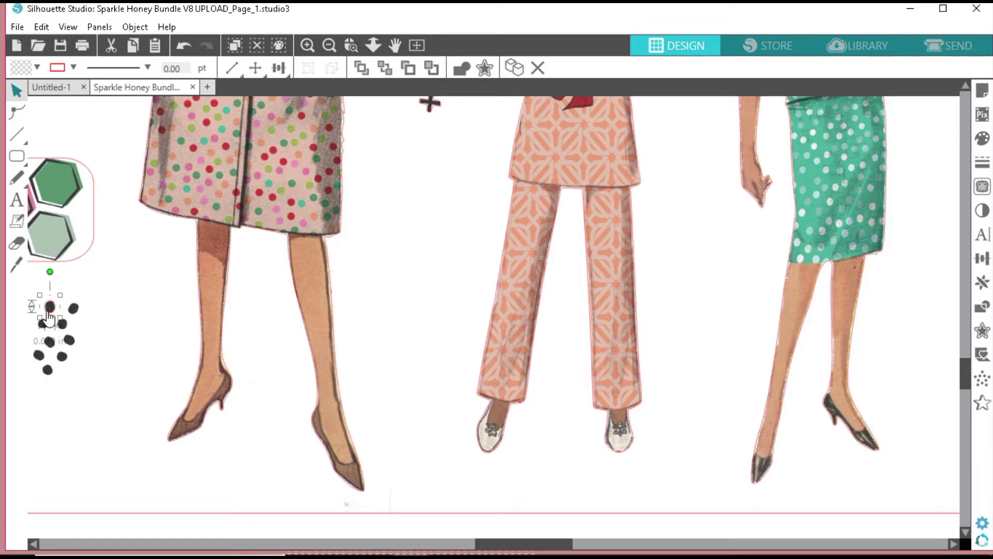
left_click(17, 156)
left_click(61, 157)
mouse_move(30, 296)
left_mouse_down()
mouse_move(65, 378)
mouse_move(89, 396)
left_mouse_up()
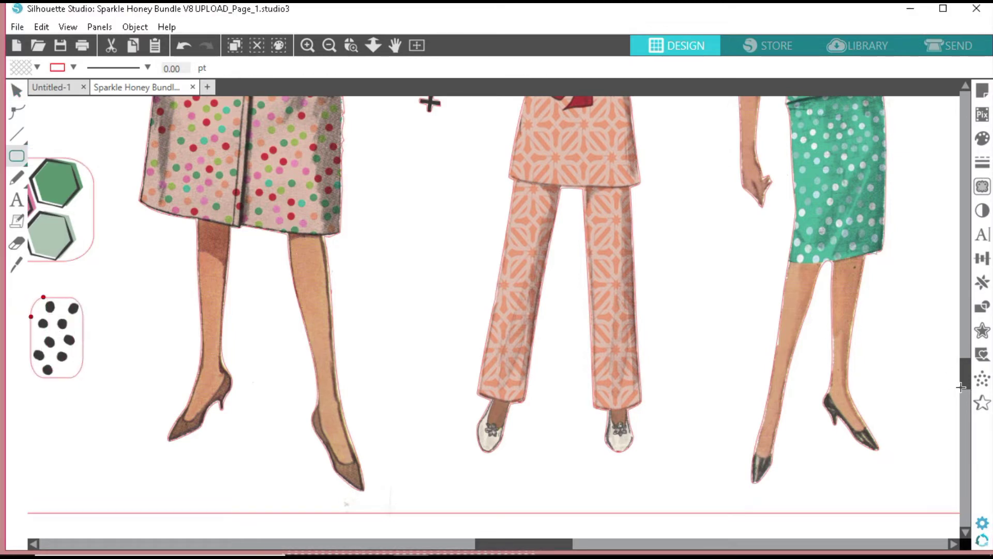
Delete the individual cut lines of the dot cluster between the polka-dot coat and peach pantsuit women
left_click_drag(961, 385, 962, 348)
key("v")
left_click(735, 133)
left_click(460, 154)
left_click(448, 165)
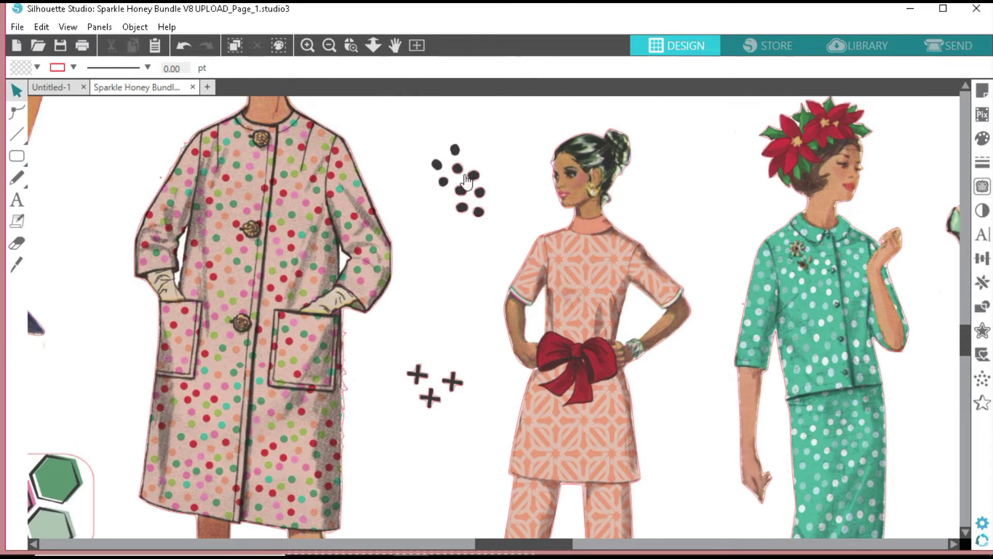
left_click(474, 185)
left_click(462, 213)
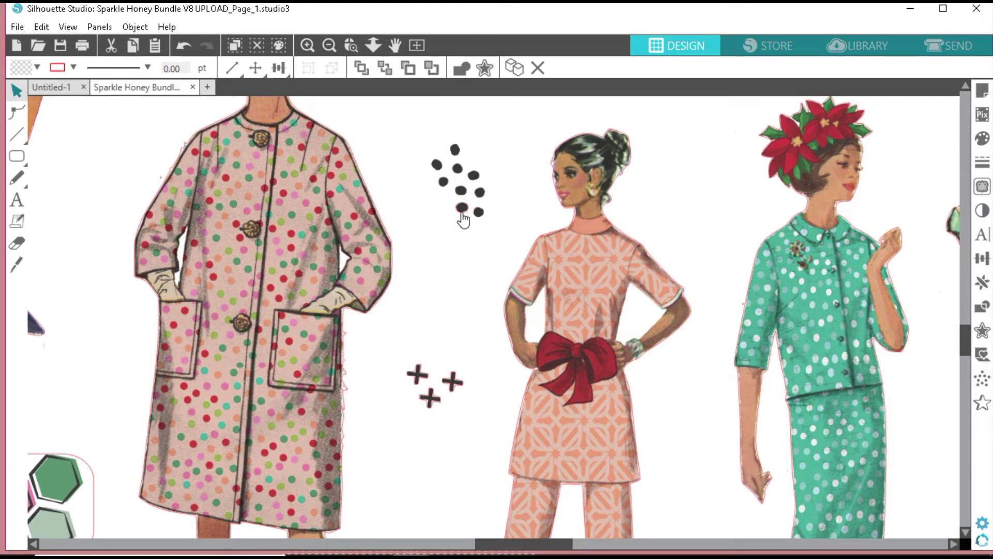
Draw a rounded rectangle cut line around the dot cluster beside the peach pantsuit woman's head
left_click(17, 157)
left_click(61, 157)
left_click_drag(428, 139, 490, 224)
Replace the cut lines of the plus-sign trio beside the polka-dot coat with a closed triangular polygon
left_click(417, 377)
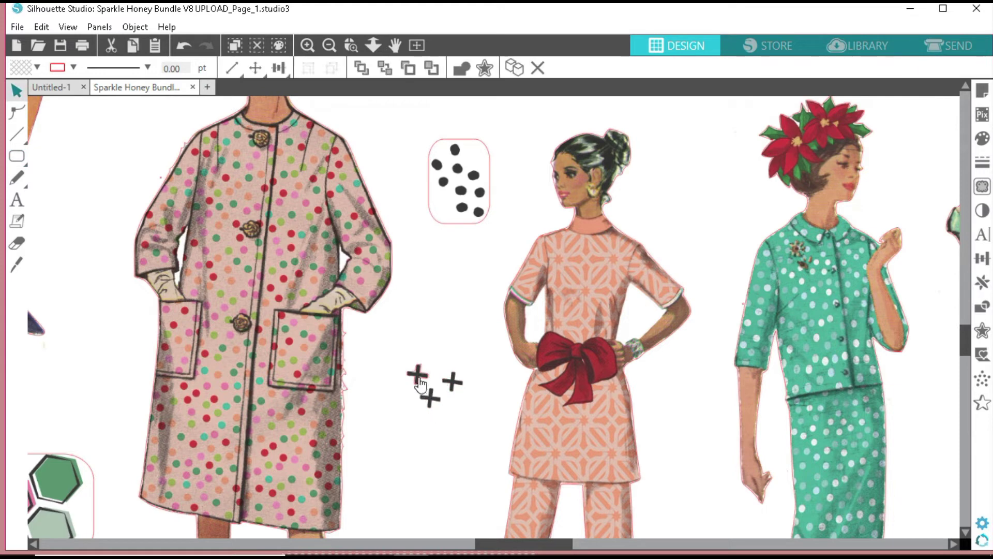
left_click(17, 134)
left_click(60, 136)
left_click(400, 359)
left_click(473, 369)
left_click(431, 420)
left_click(401, 362)
Delete the stray traced specks beside the green coat's hem and above the green star
left_click_drag(967, 348, 966, 301)
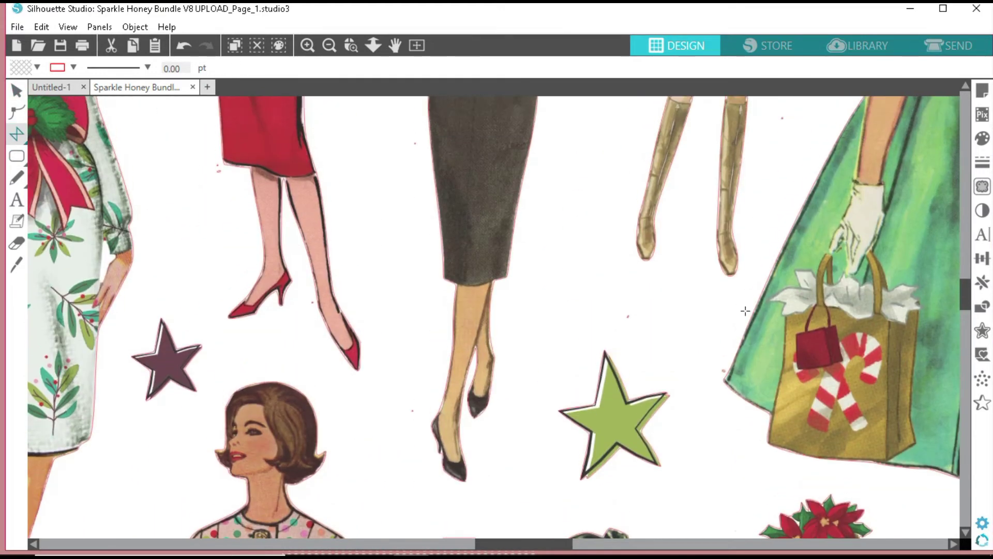
left_click(17, 90)
left_click(723, 372)
key("Delete")
left_click(628, 316)
key("Delete")
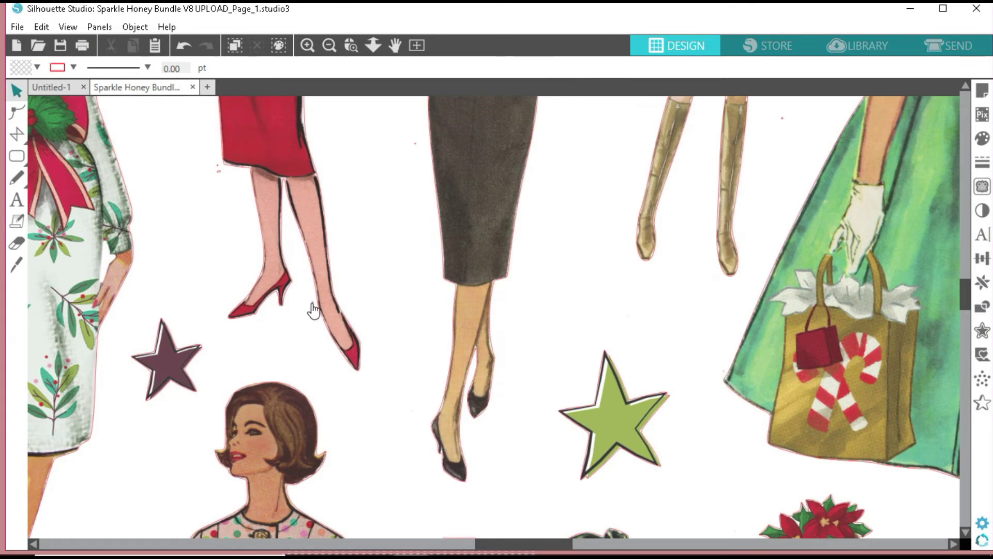
Delete the stray traced specks beside the red skirt, the black dress and the gold boots
left_click(218, 165)
key("Delete")
left_click(415, 144)
key("Delete")
left_click(782, 119)
key("Delete")
Delete the stray traced specks beside the red-haired woman's face and above the peach heart
left_click_drag(965, 296, 965, 252)
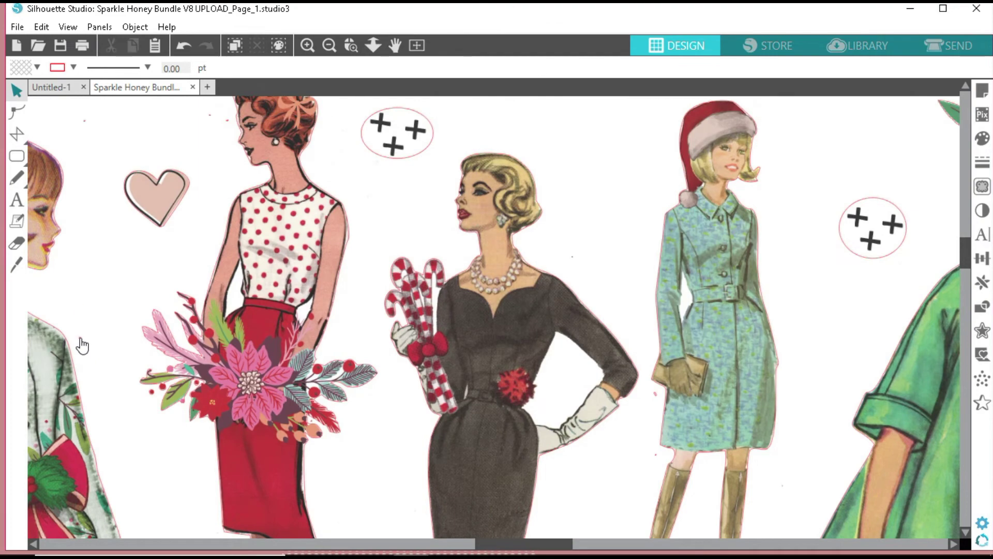
left_click(227, 120)
key("Delete")
left_click(208, 117)
key("Delete")
key("ctrl+z")
left_click(209, 115)
key("Delete")
left_click(85, 121)
key("Delete")
Delete the stray traced specks above the red-haired woman's head and beside the circled plus signs
left_click_drag(499, 544, 367, 543)
left_click_drag(966, 254, 964, 223)
left_click_drag(418, 543, 512, 544)
left_click(529, 331)
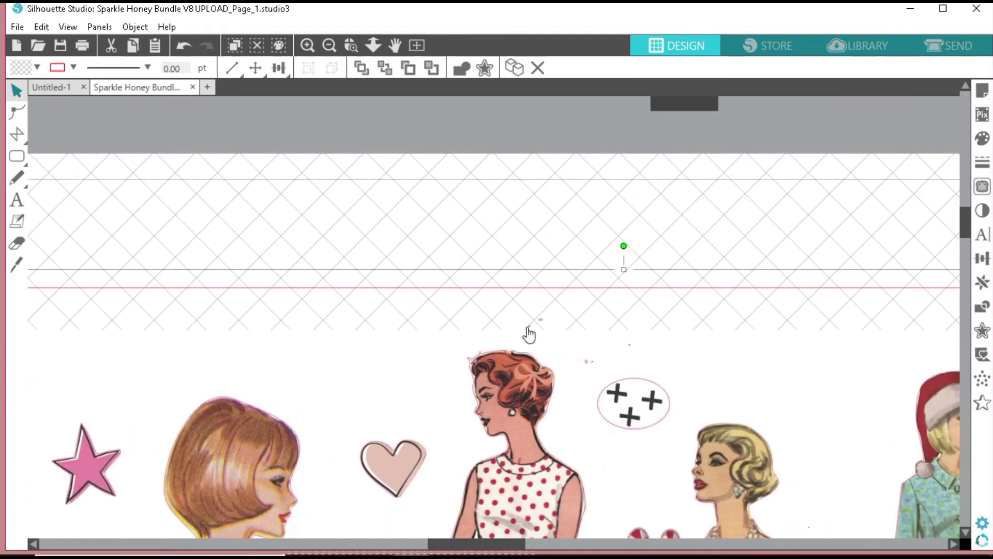
key("Delete")
left_click(588, 363)
key("Delete")
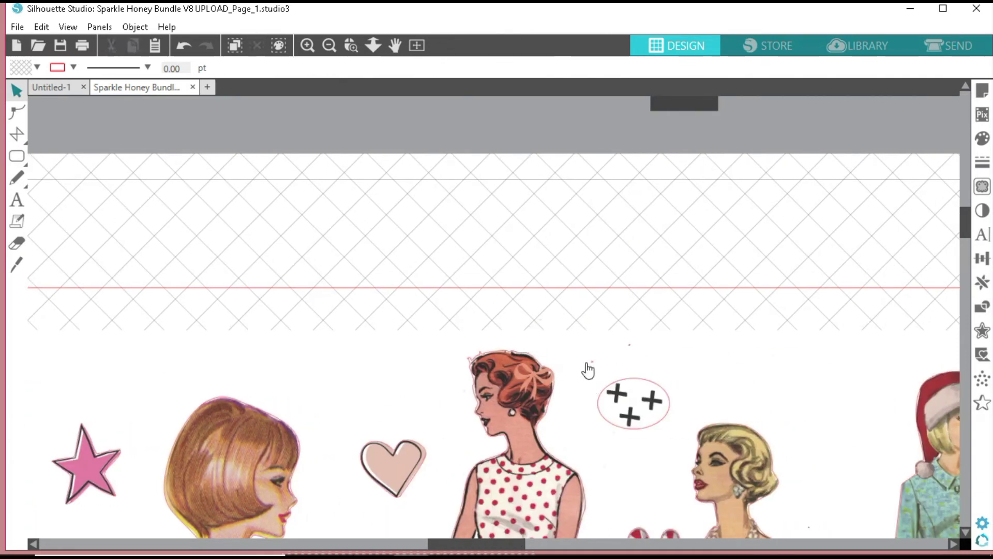
Delete the stray traced speck above the circled plus signs beside the red-haired woman
left_click(629, 345)
key("Delete")
Print one copy of the whole sticker sheet on the HP Deskjet 3050A J611 series network printer
left_click(329, 45)
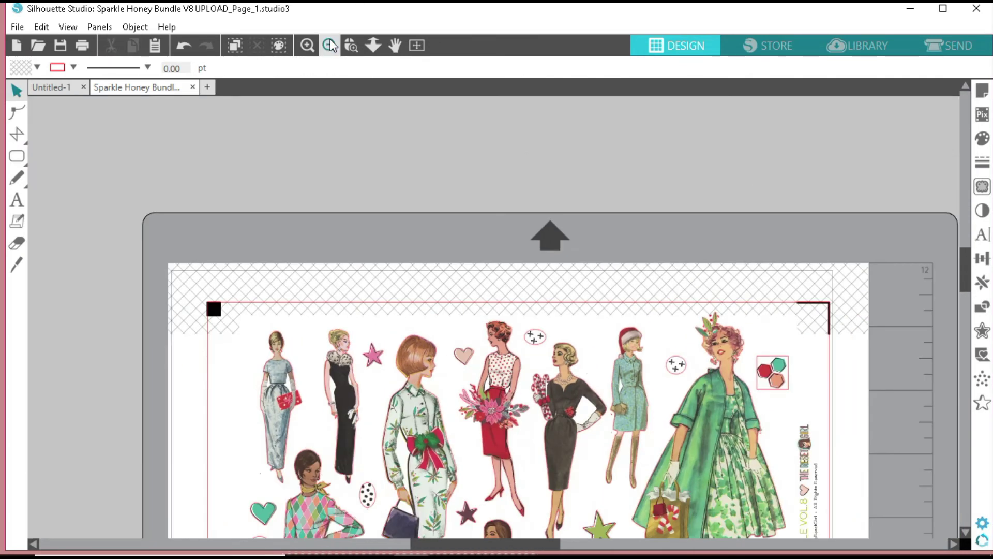
left_click_drag(965, 279, 965, 313)
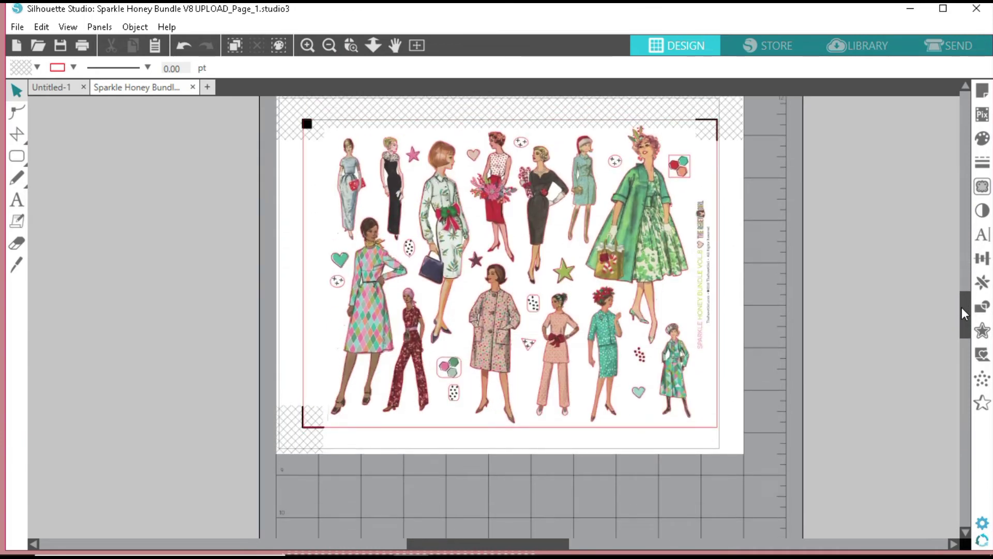
left_click(662, 323)
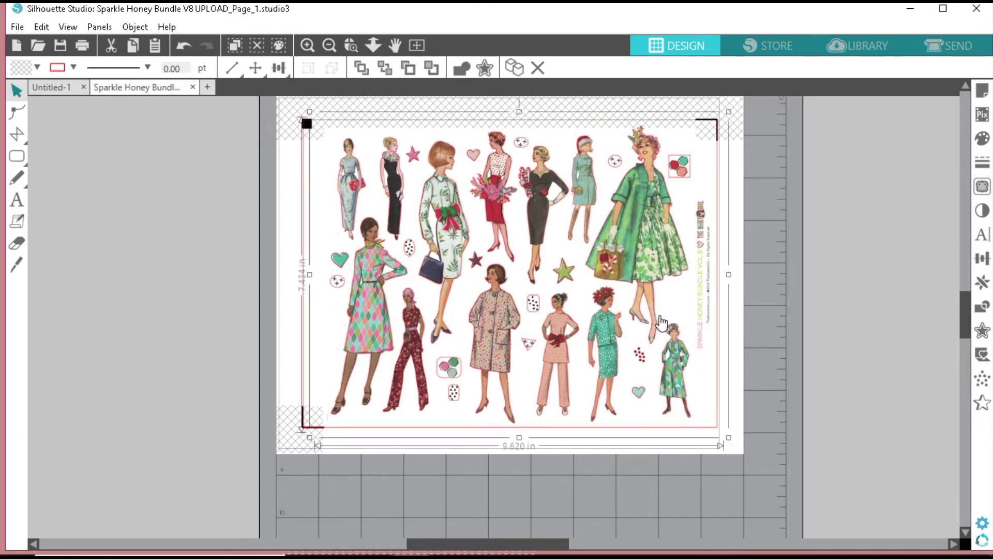
left_click(637, 310)
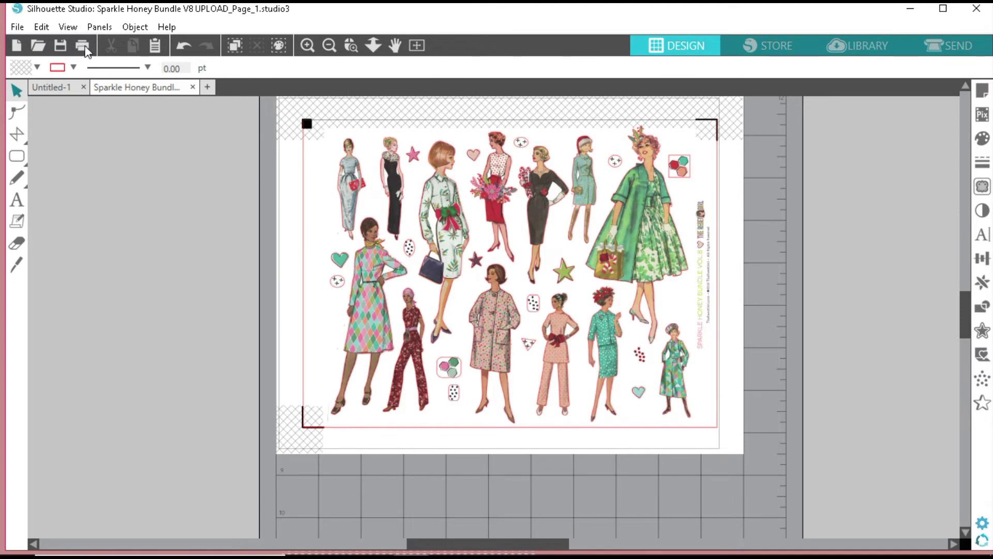
left_click(83, 46)
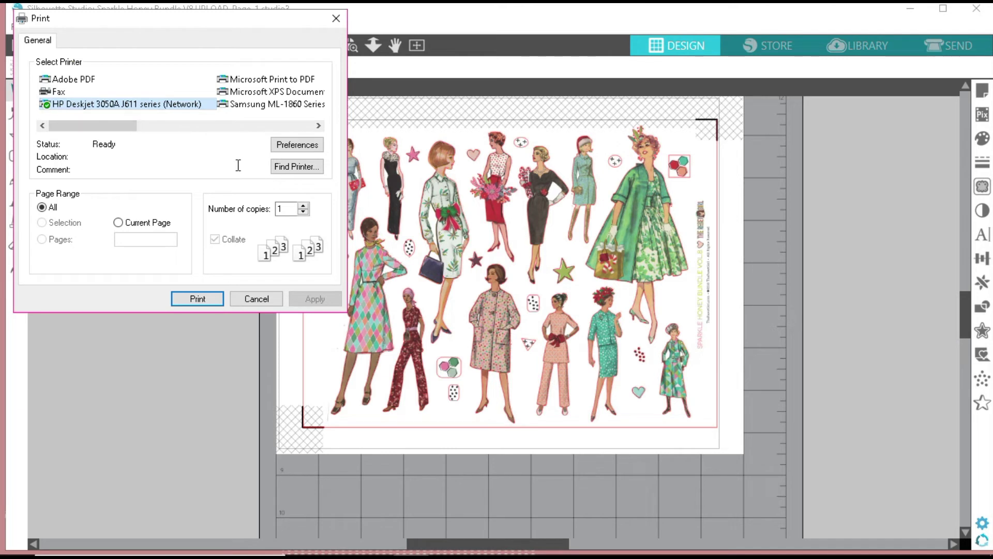
left_click(202, 299)
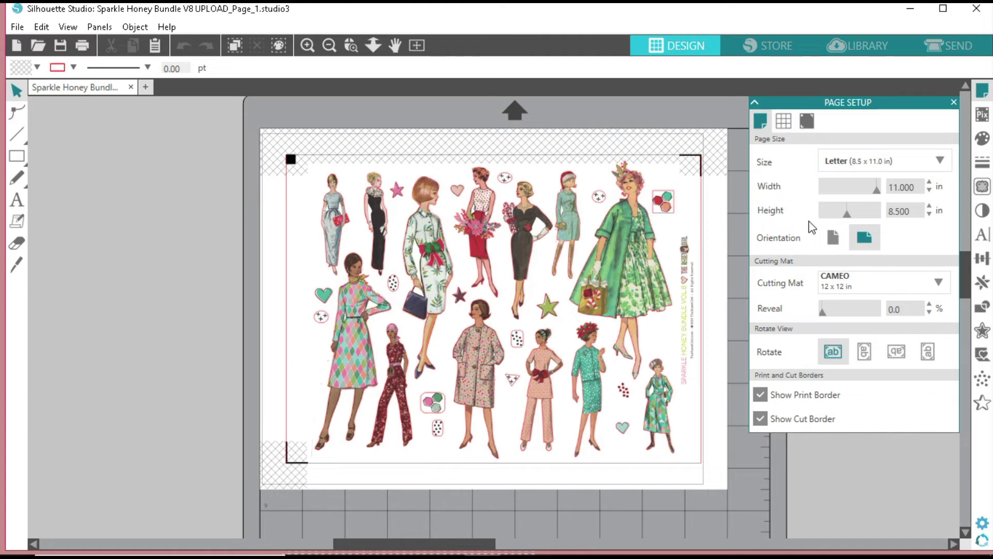
Check the cut preview and delete the leftover traced cut line around the peach hexagon inside the square outline
left_click(955, 48)
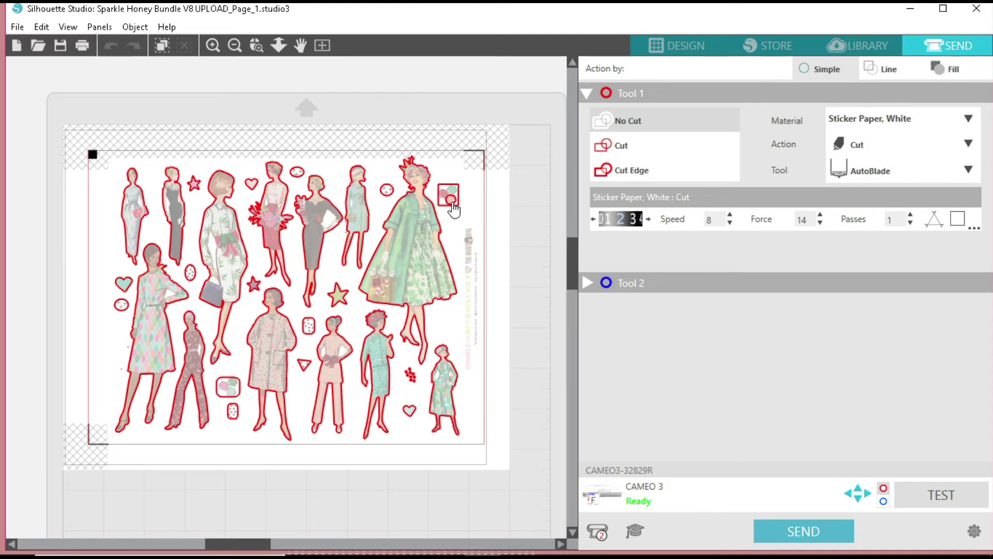
left_click(672, 48)
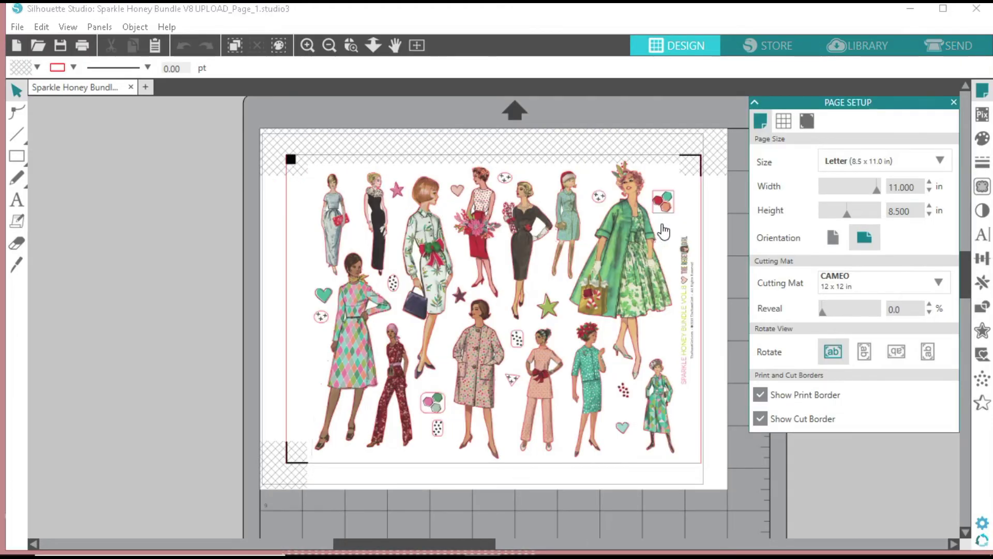
left_click(665, 217)
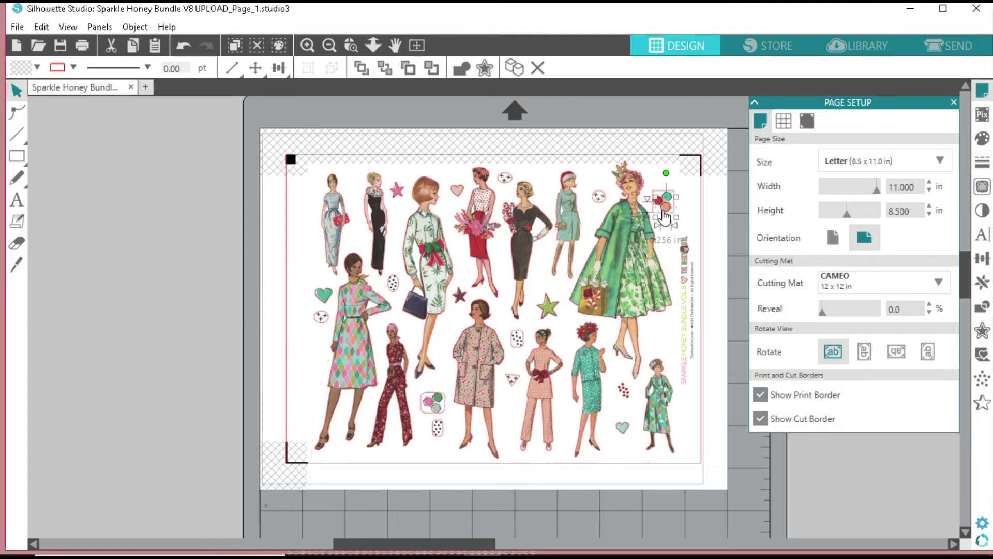
right_click(665, 218)
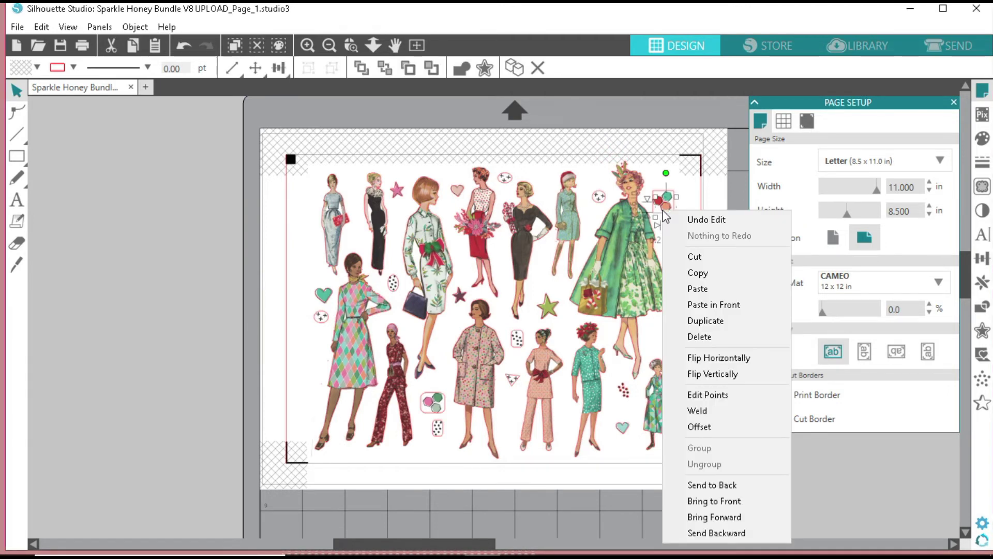
left_click(753, 395)
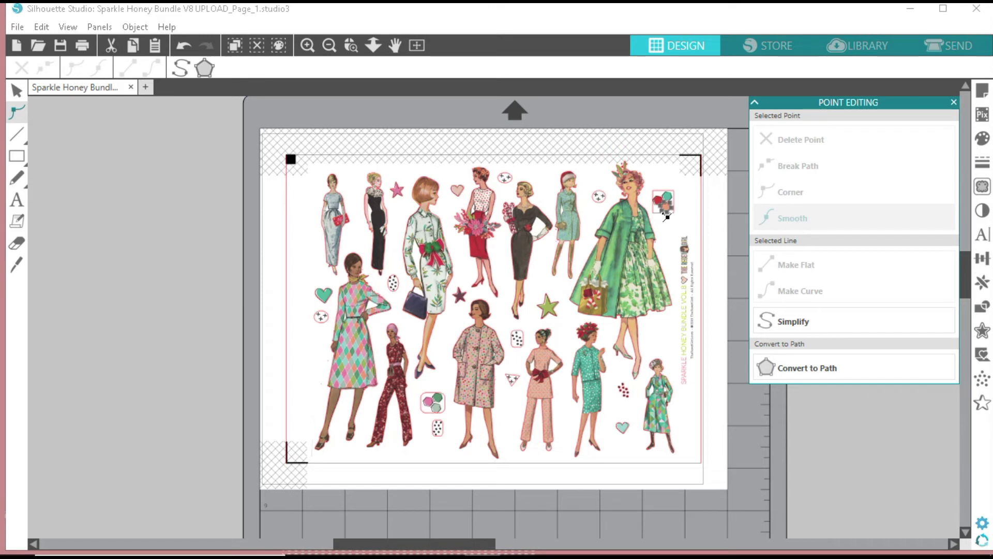
right_click(666, 217)
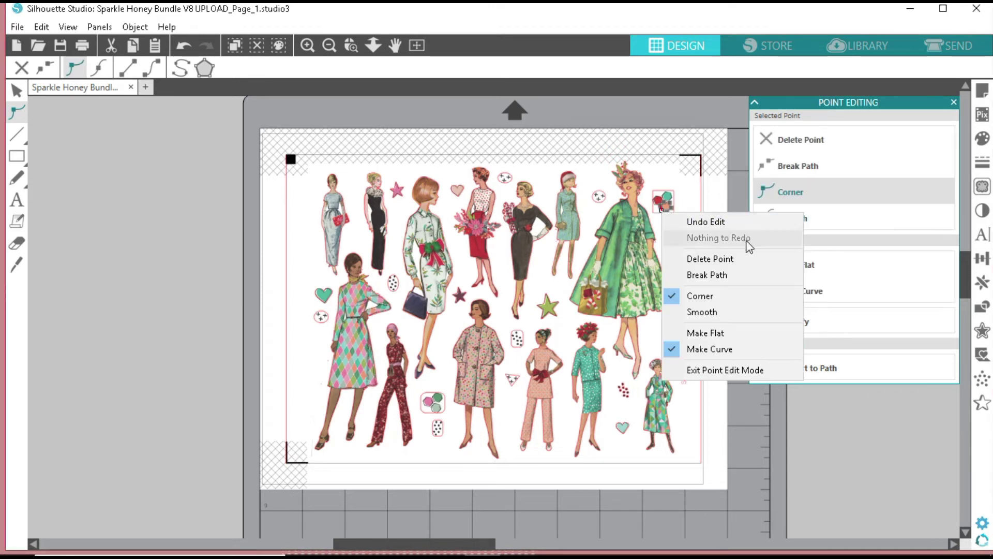
left_click(739, 260)
key("Delete")
key("Delete")
key("Delete")
key("Delete")
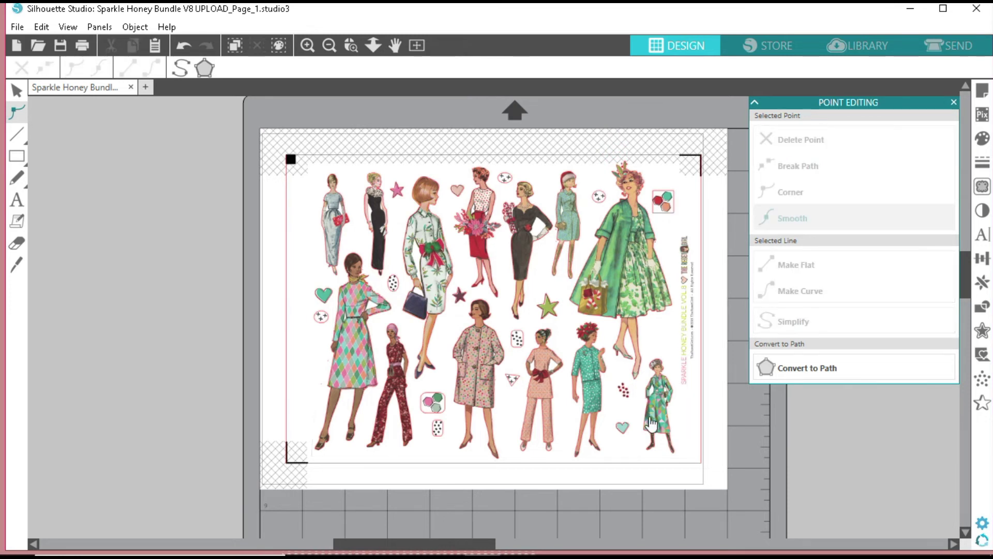
Delete the traced cut lines around the lowest dots of the cluster above the light teal heart
left_click(629, 403)
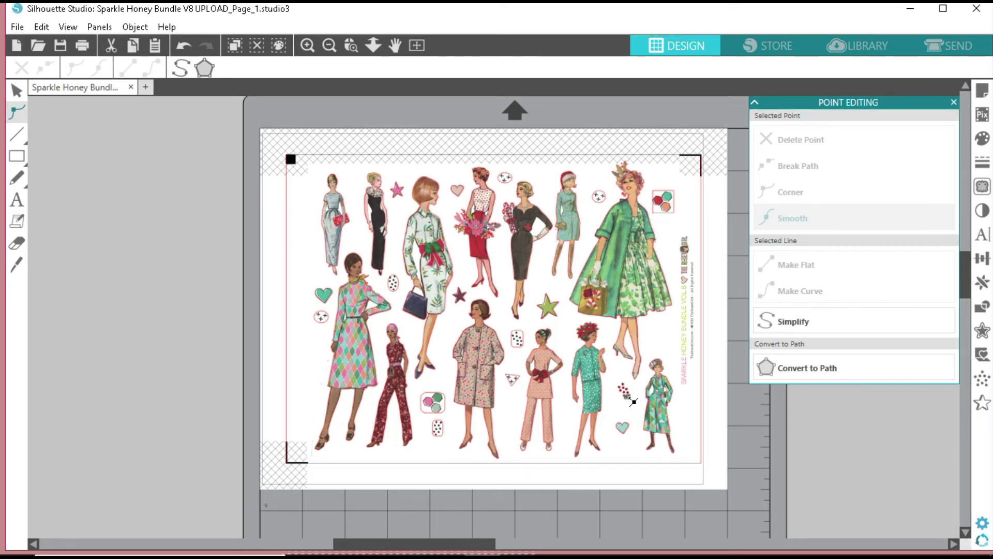
key("Escape")
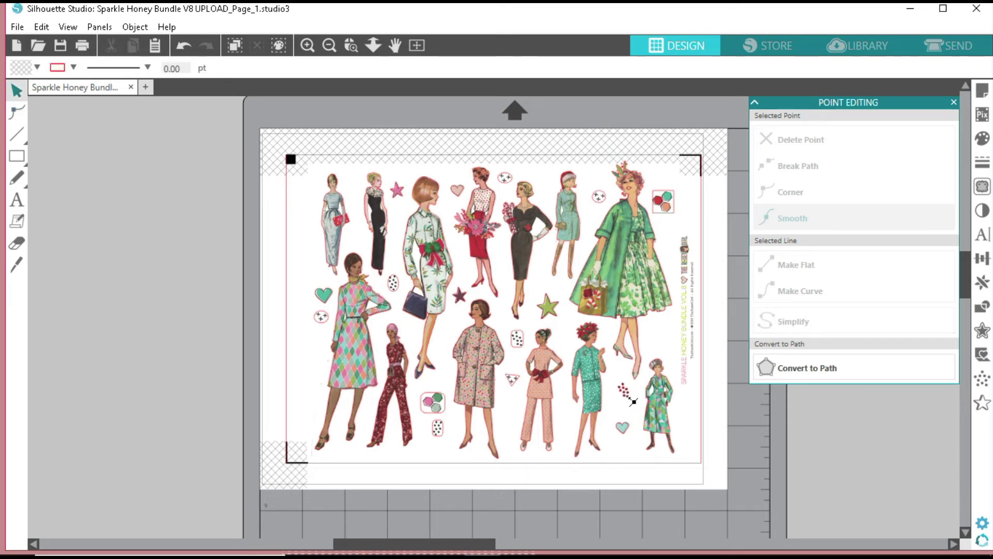
right_click(632, 402)
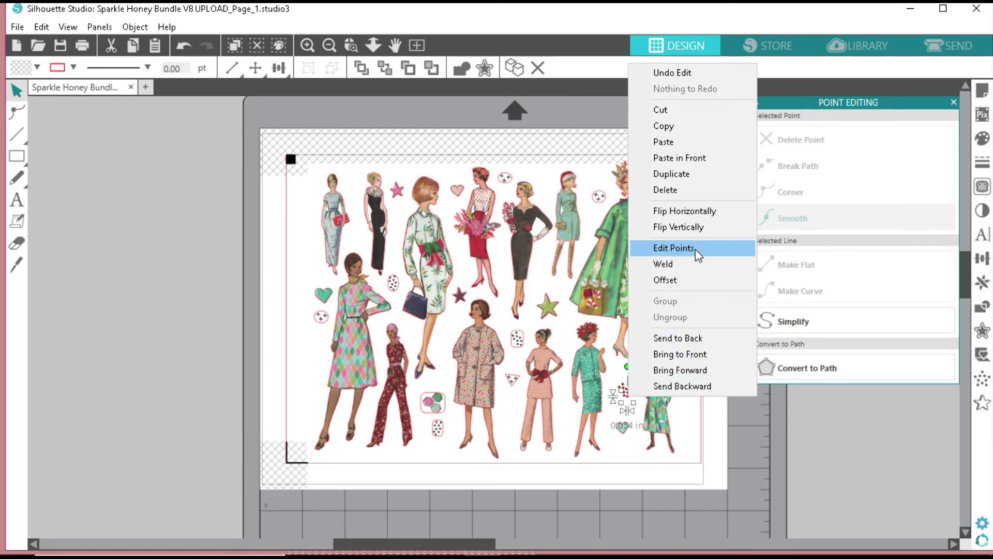
key("Return")
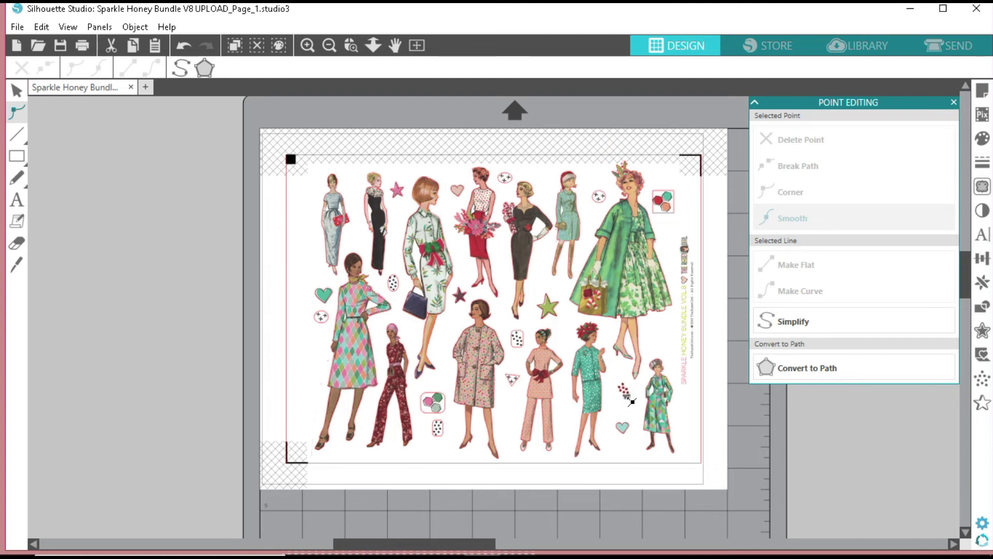
left_click(629, 400)
key("Delete")
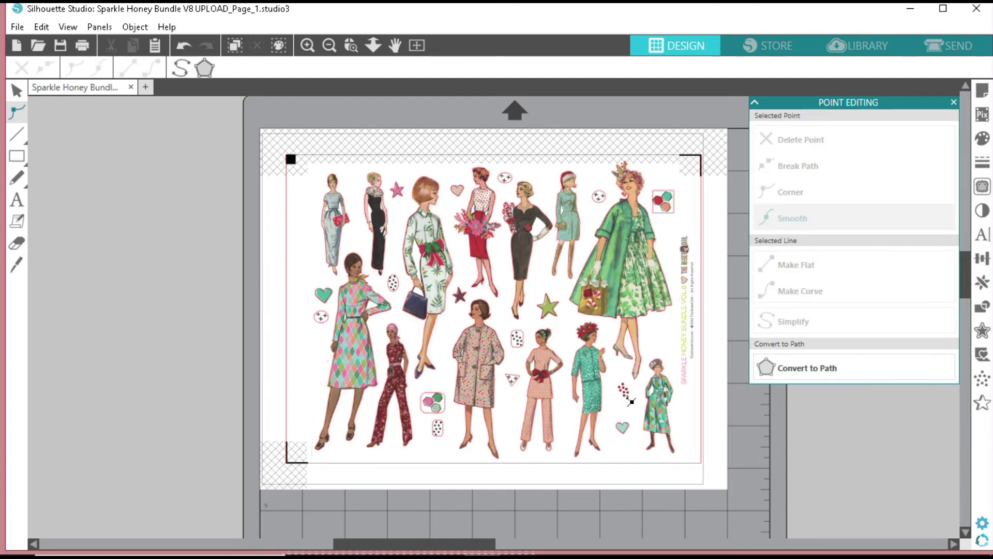
Delete the traced cut lines around the upper four dots of the cluster beside the teal skirt
left_click(307, 46)
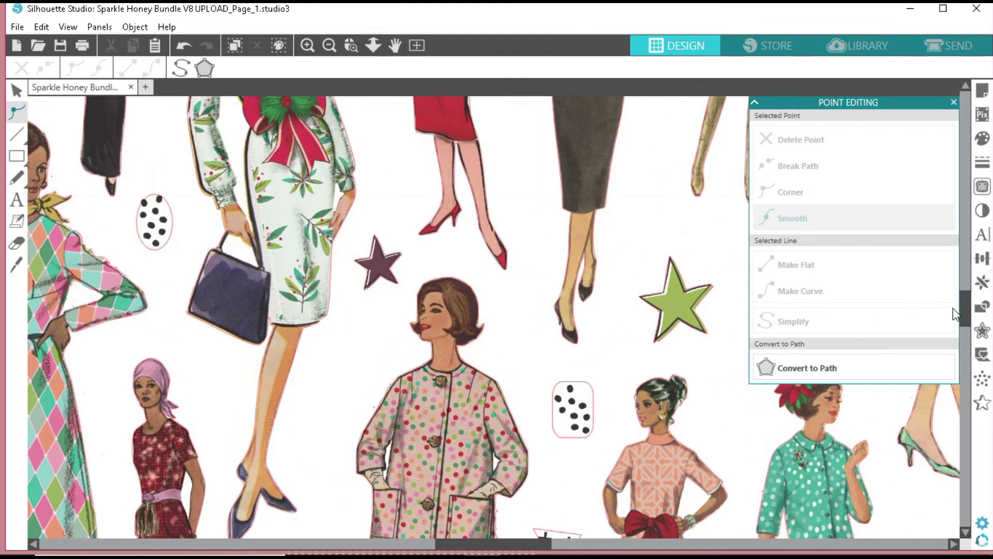
left_click_drag(964, 309, 963, 342)
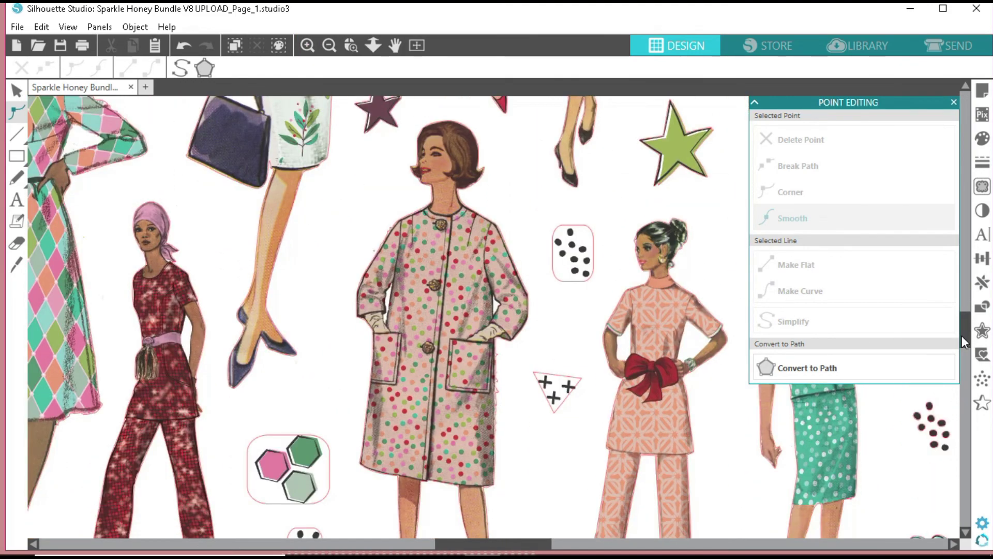
left_click(929, 416)
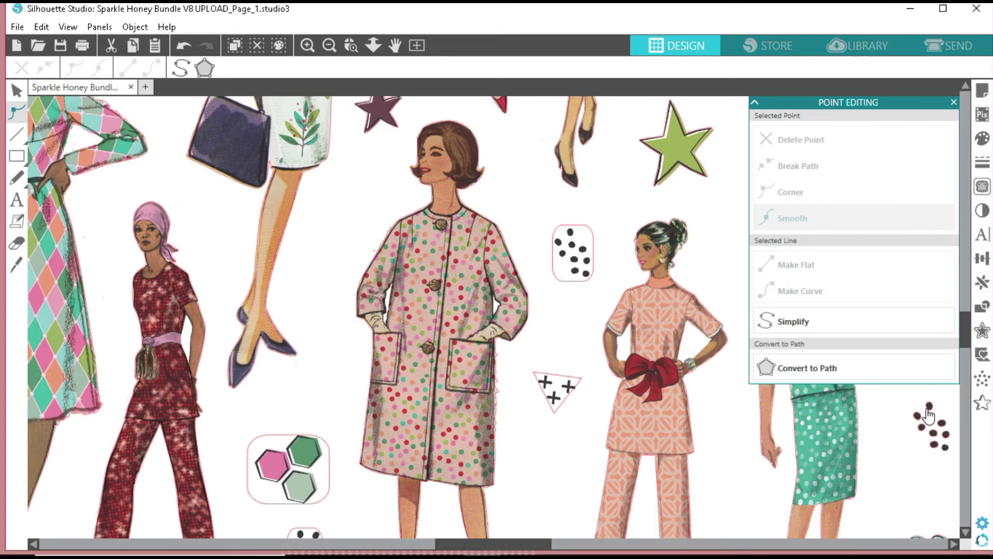
double_click(928, 417)
key("Delete")
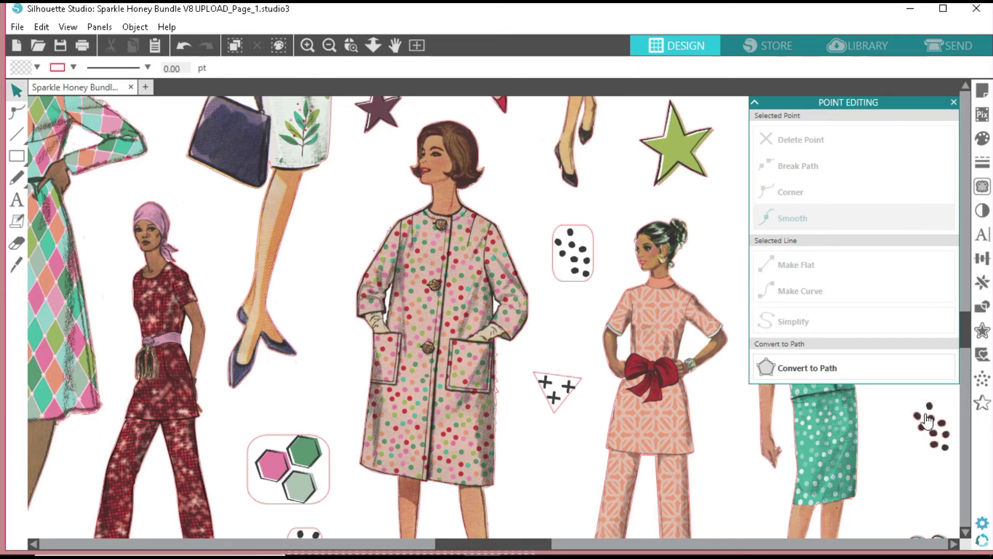
left_click(922, 423)
key("Delete")
left_click(921, 432)
key("Delete")
left_click(937, 425)
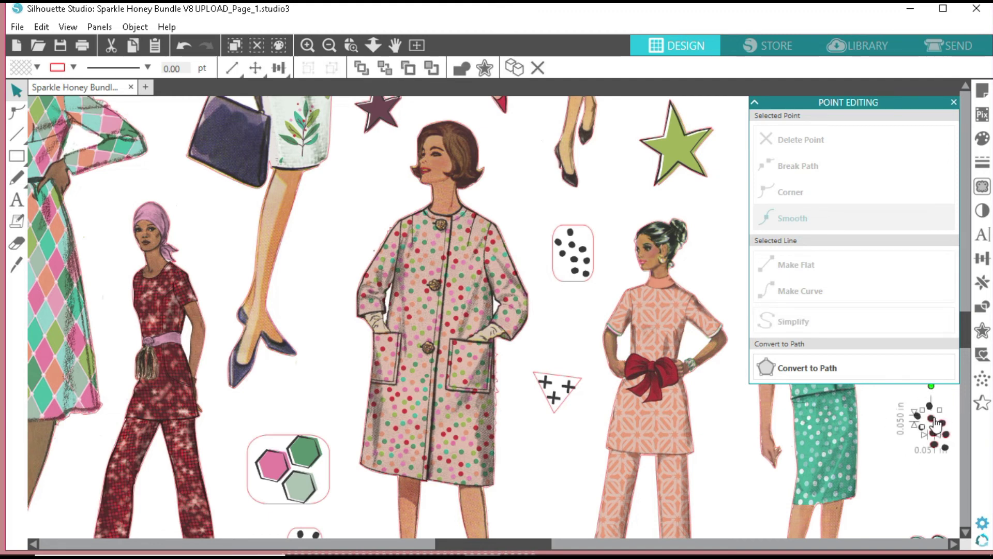
key("Delete")
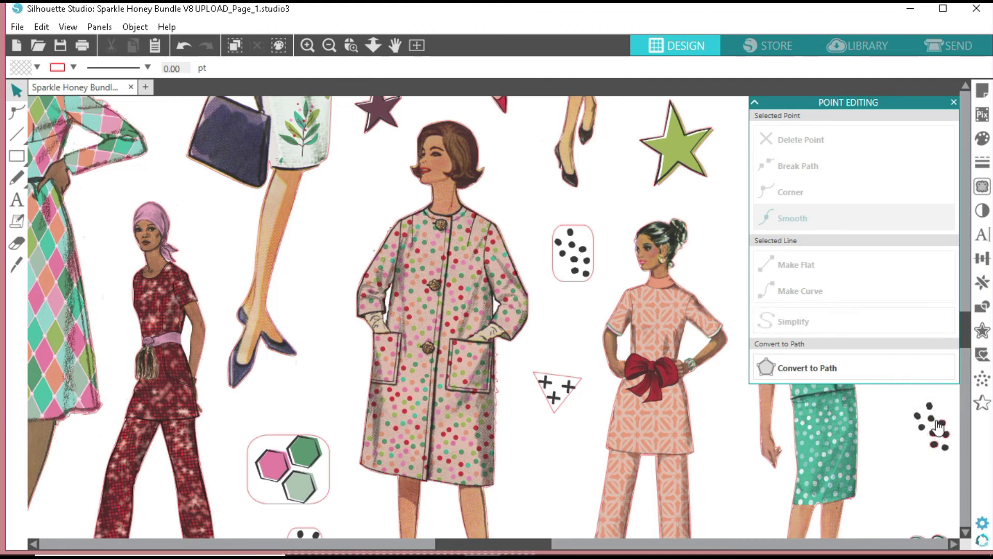
Delete the remaining traced cut lines around the lower dots of the cluster beside the teal skirt
left_click(940, 430)
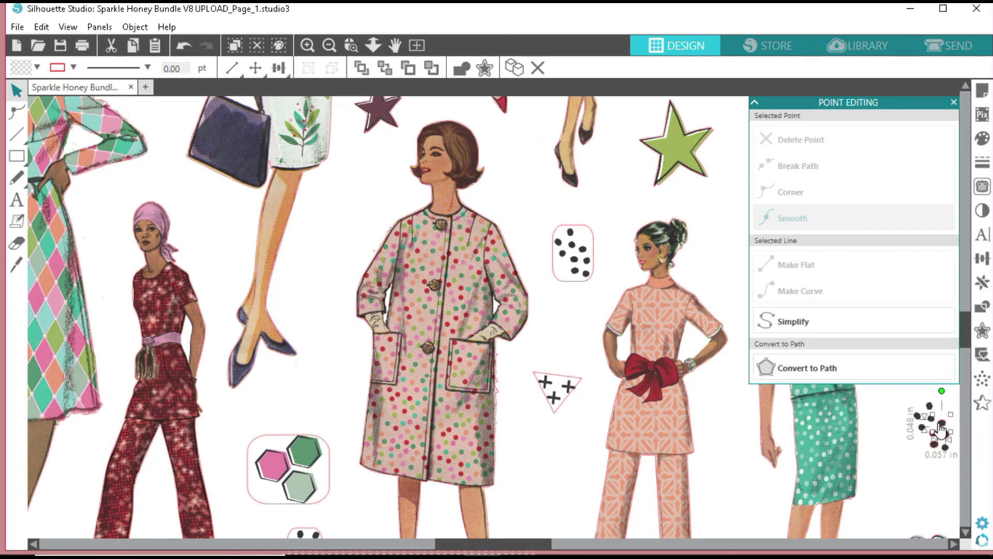
key("Delete")
left_click(939, 444)
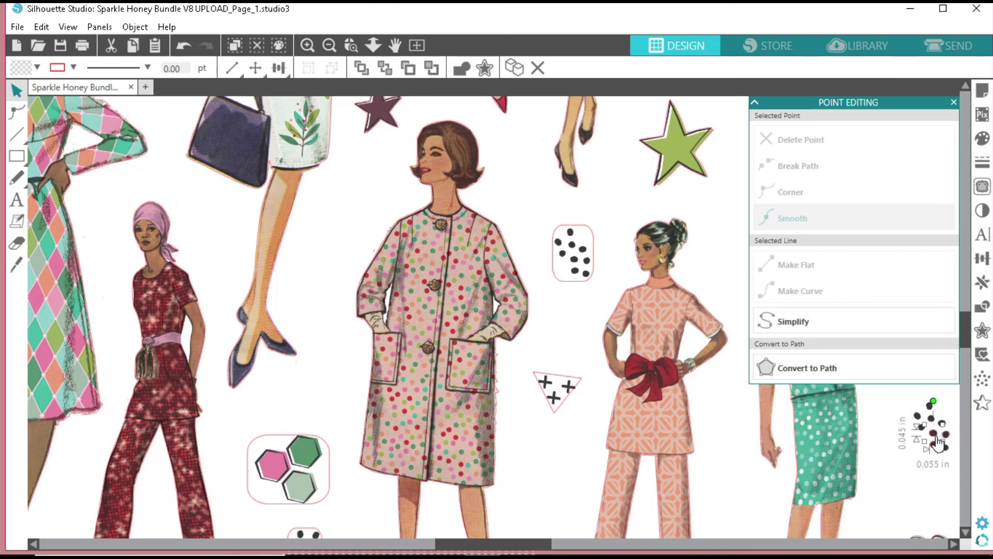
key("Delete")
left_click(934, 455)
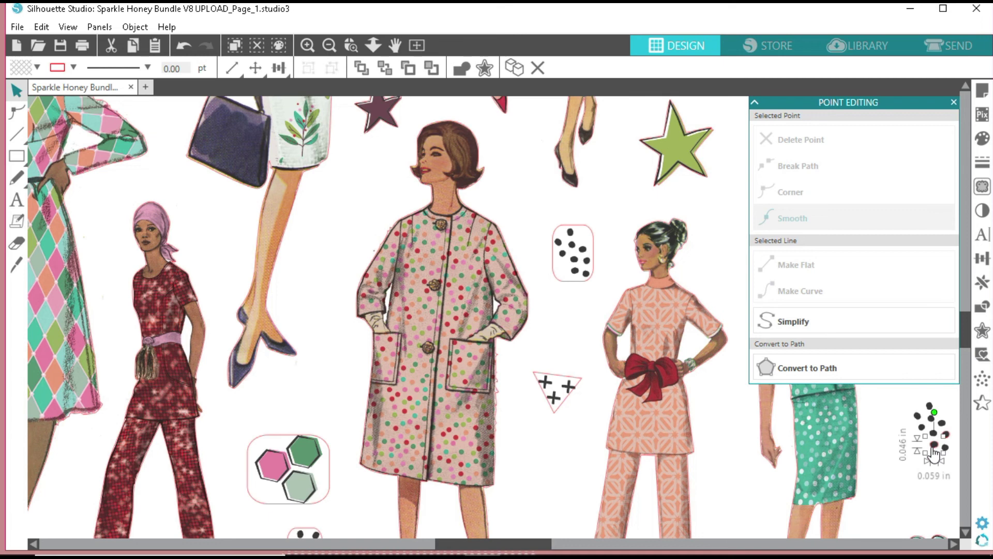
left_click_drag(934, 455, 951, 441)
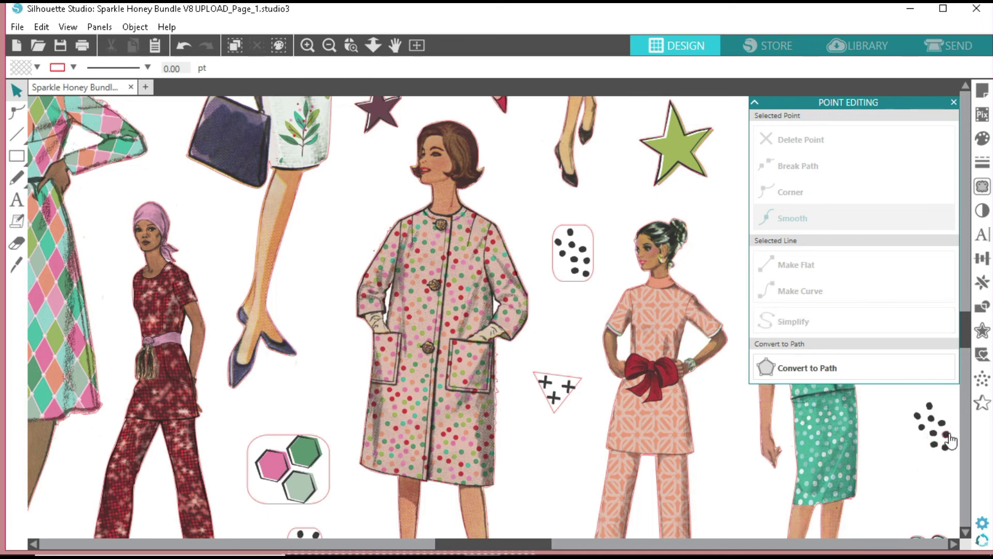
key("Delete")
Draw an ellipse cut line enclosing the whole dot cluster beside the teal skirt
mouse_move(19, 158)
left_click(82, 155)
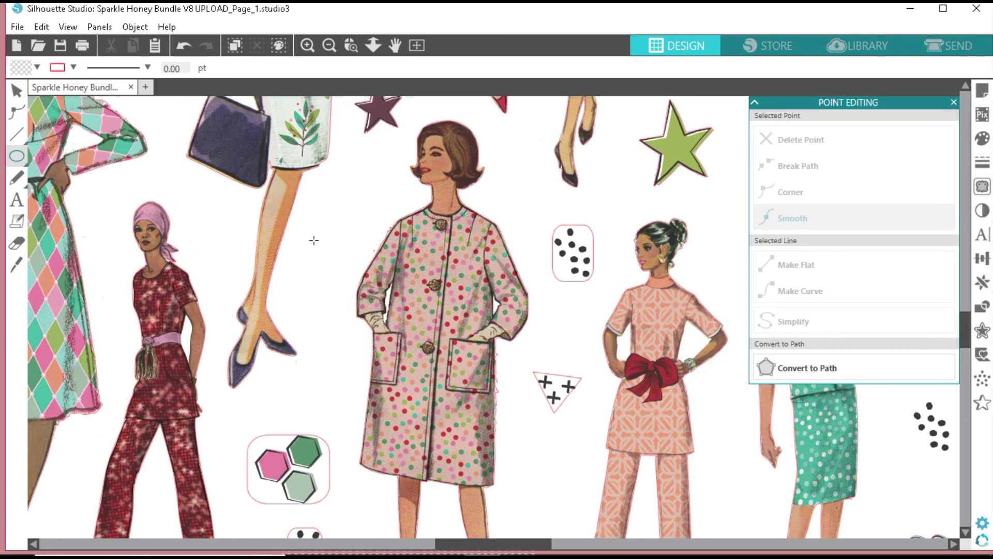
left_click_drag(913, 401, 956, 461)
Send the sticker sheet to the CAMEO 3 for cutting with the Sticker Paper, White settings
left_click(956, 46)
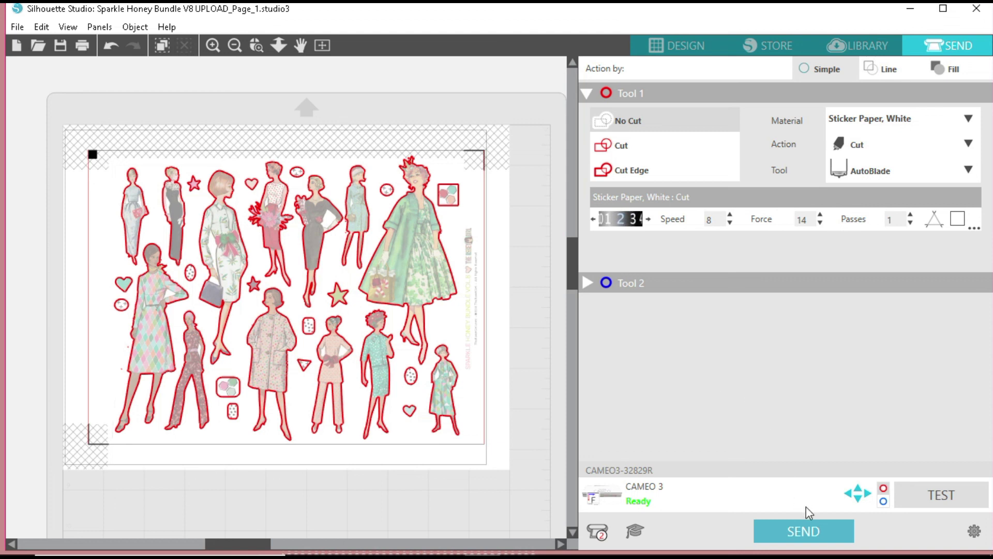
left_click(799, 531)
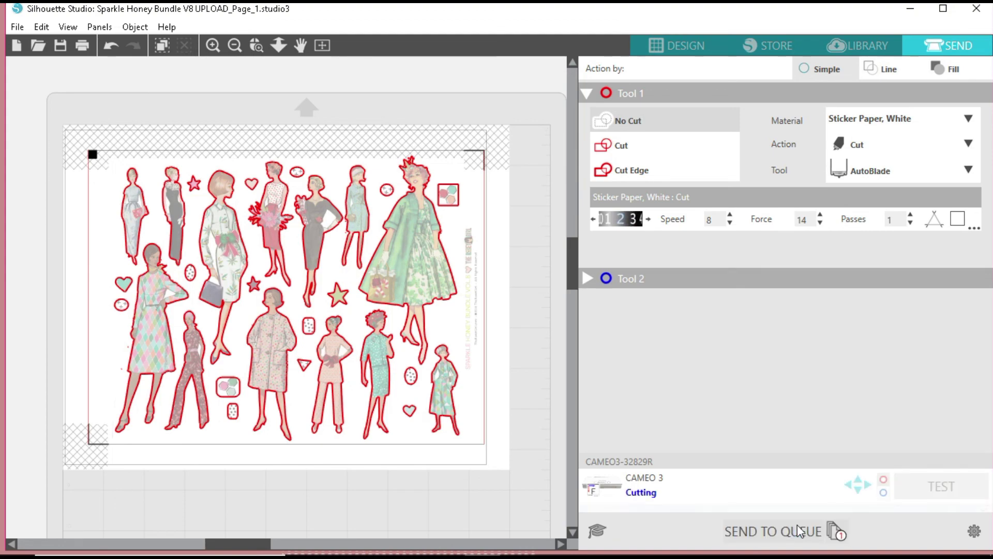